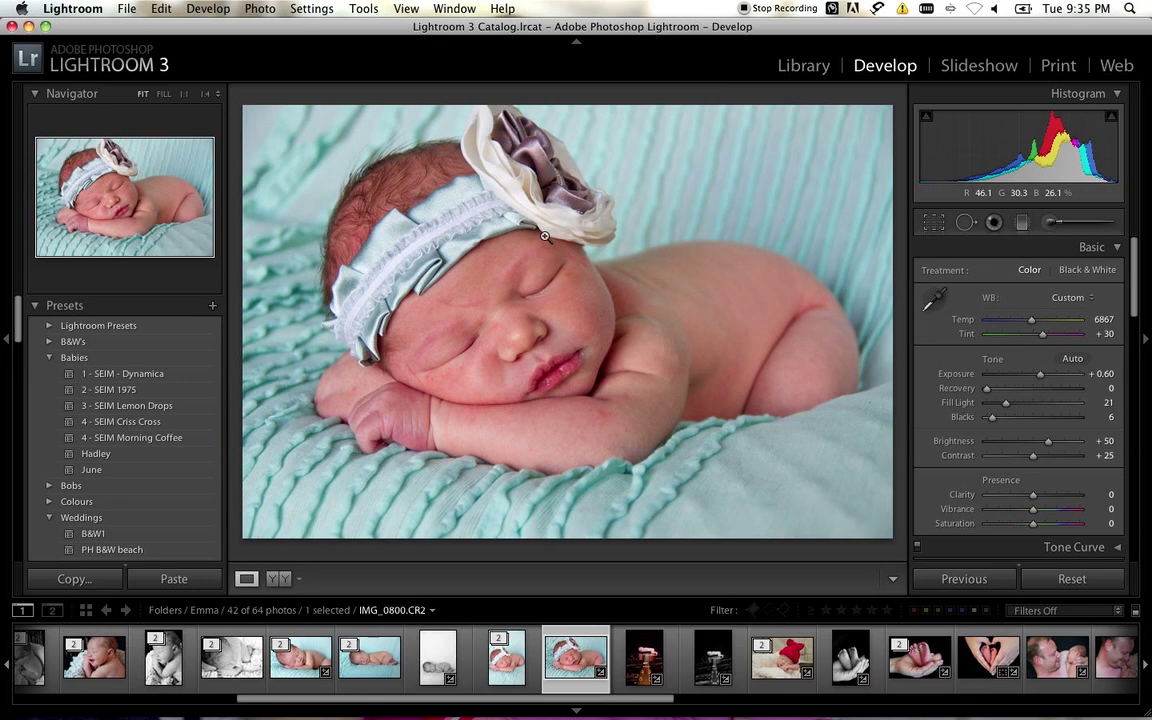
Compare the photo with its unedited state by resetting and restoring the develop settings, and open the adjusted version in Photoshop
{"action": "left_click", "coordinate": [1071, 580]}
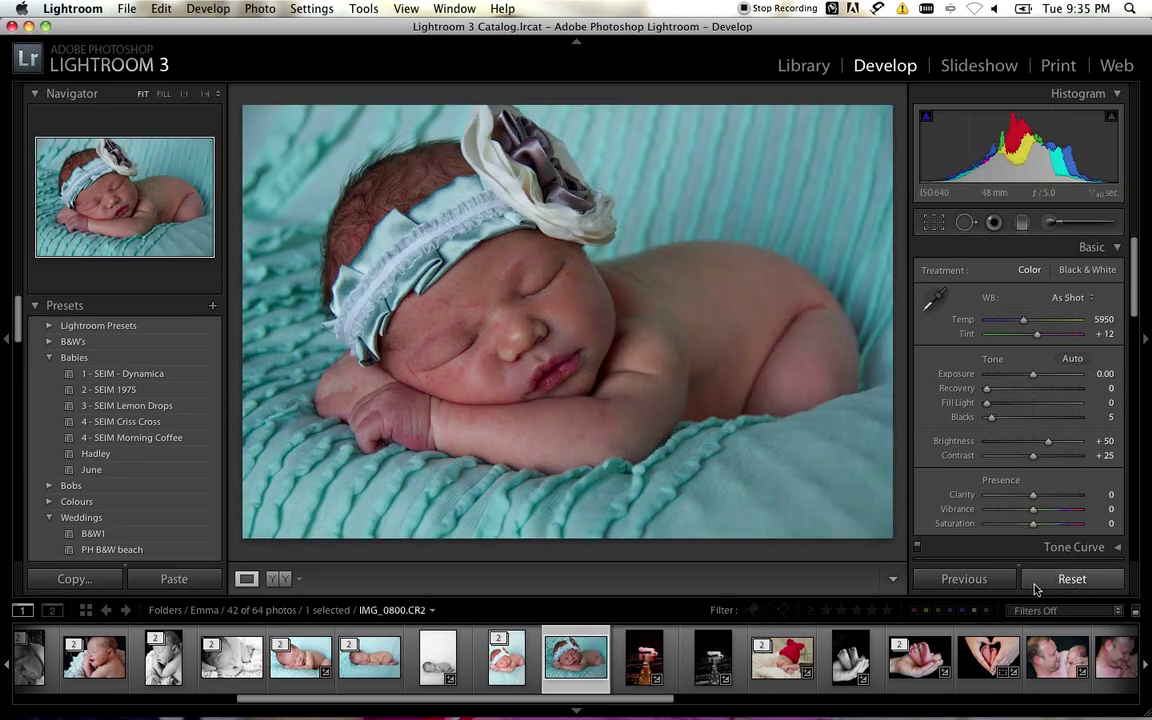
{"action": "key", "text": "super+z"}
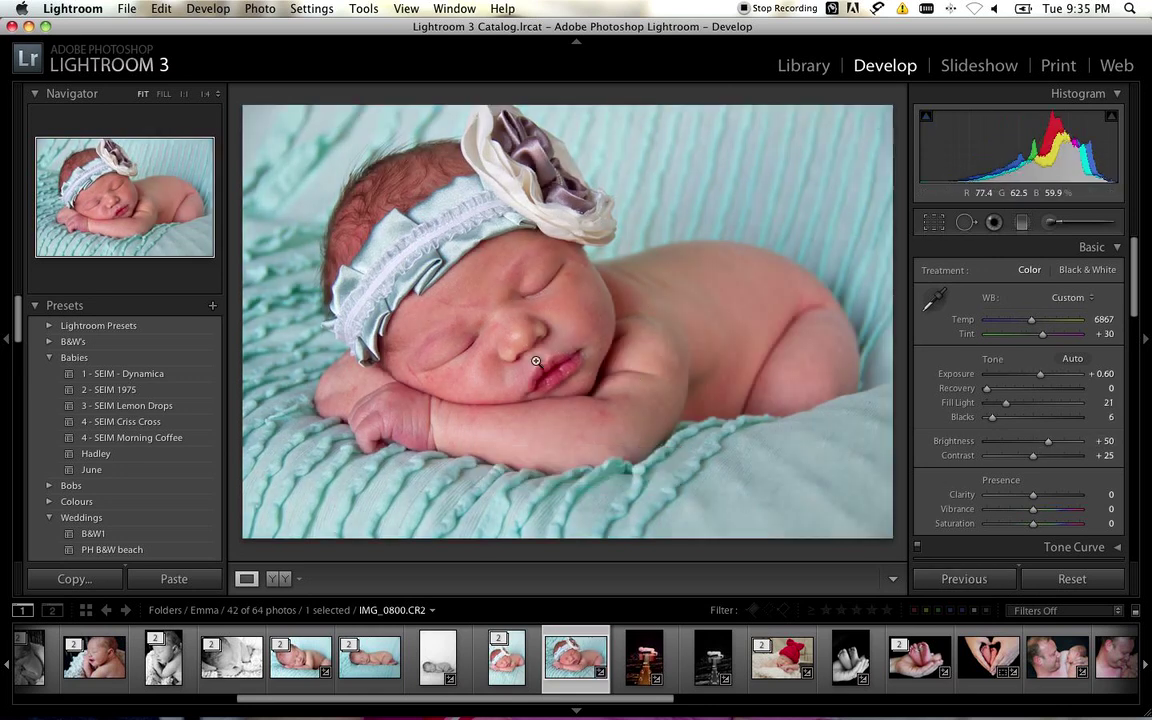
{"action": "key", "text": "super+e"}
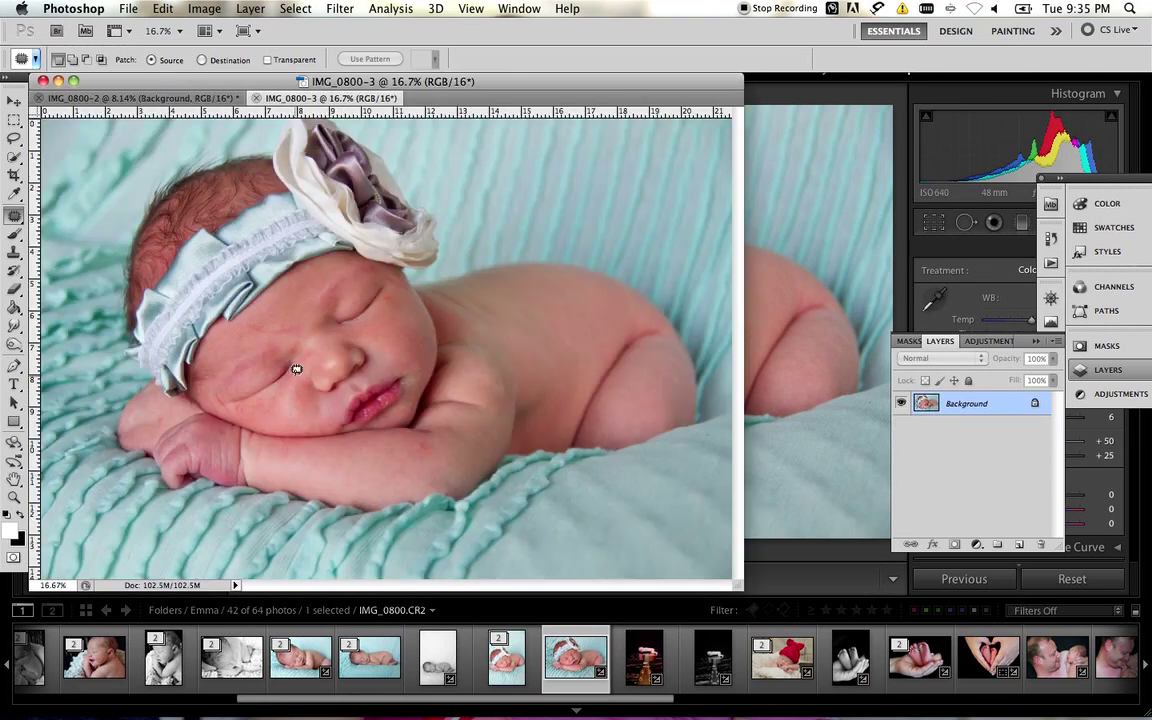
Heal the blemishes on the baby's forearm and upper arm with the Spot Healing Brush at size 90
{"action": "left_click", "coordinate": [14, 212]}
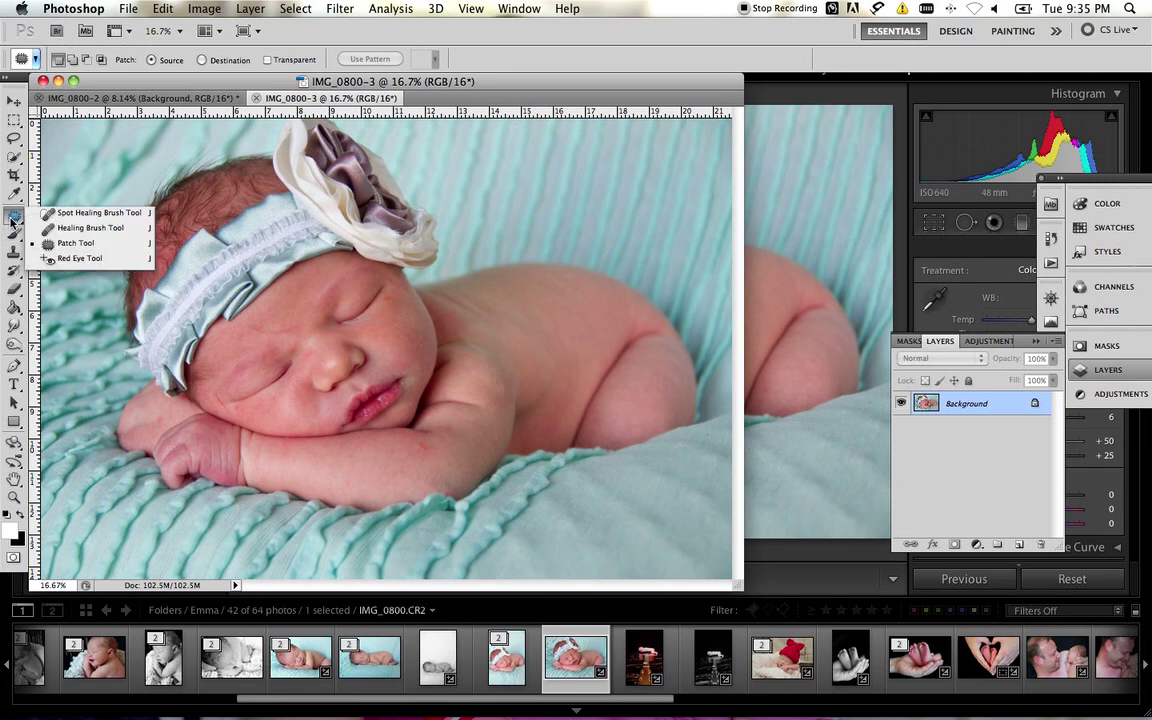
{"action": "left_click", "coordinate": [90, 213]}
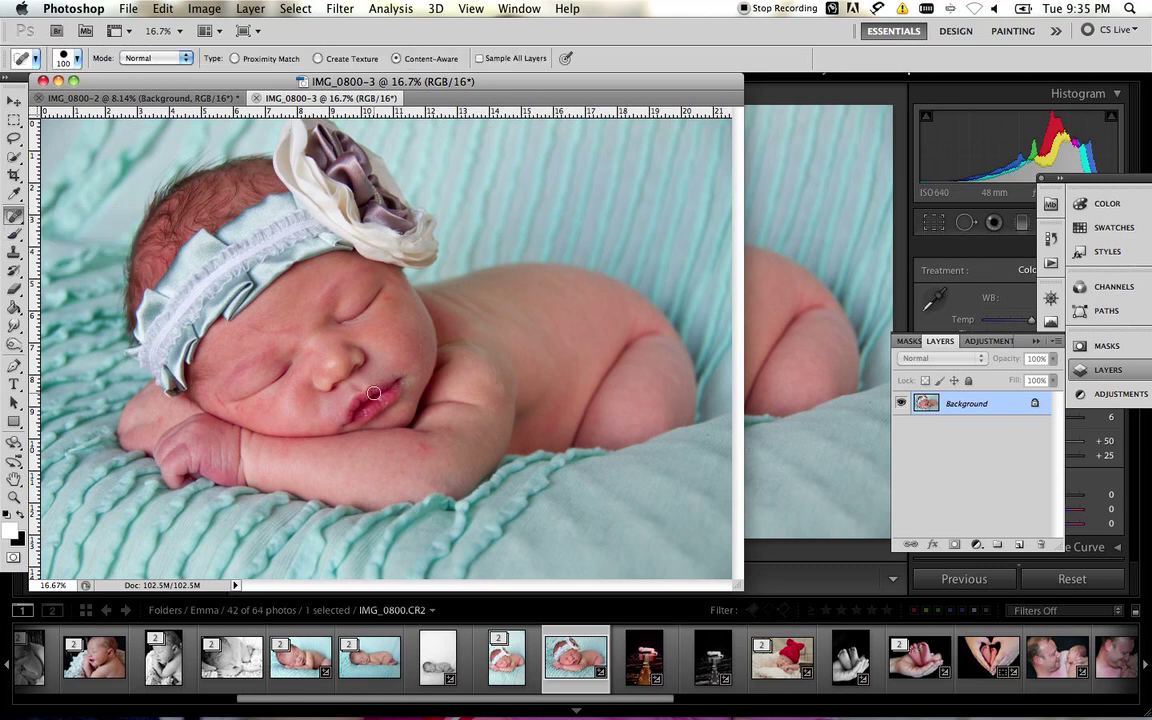
{"action": "scroll", "coordinate": [368, 393], "scroll_direction": "up", "scroll_amount": 8}
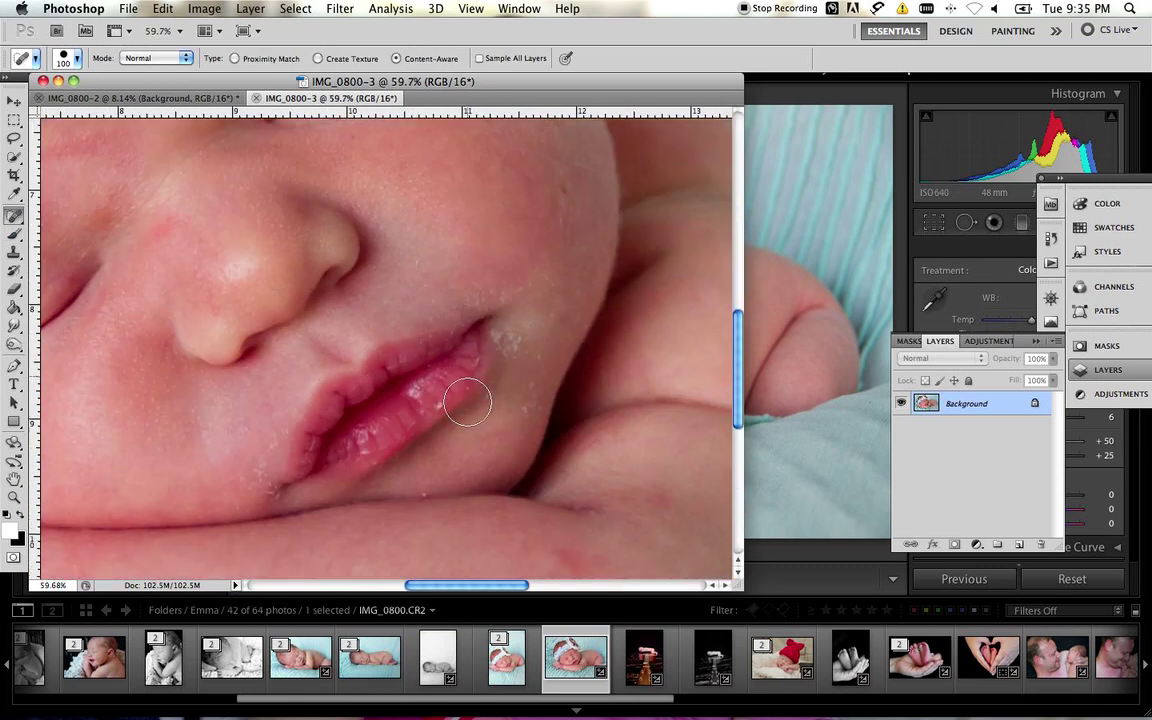
{"action": "scroll", "coordinate": [475, 394], "scroll_direction": "down", "scroll_amount": 5}
{"action": "key", "text": "bracketleft"}
{"action": "left_click", "coordinate": [566, 382]}
{"action": "left_click", "coordinate": [655, 330]}
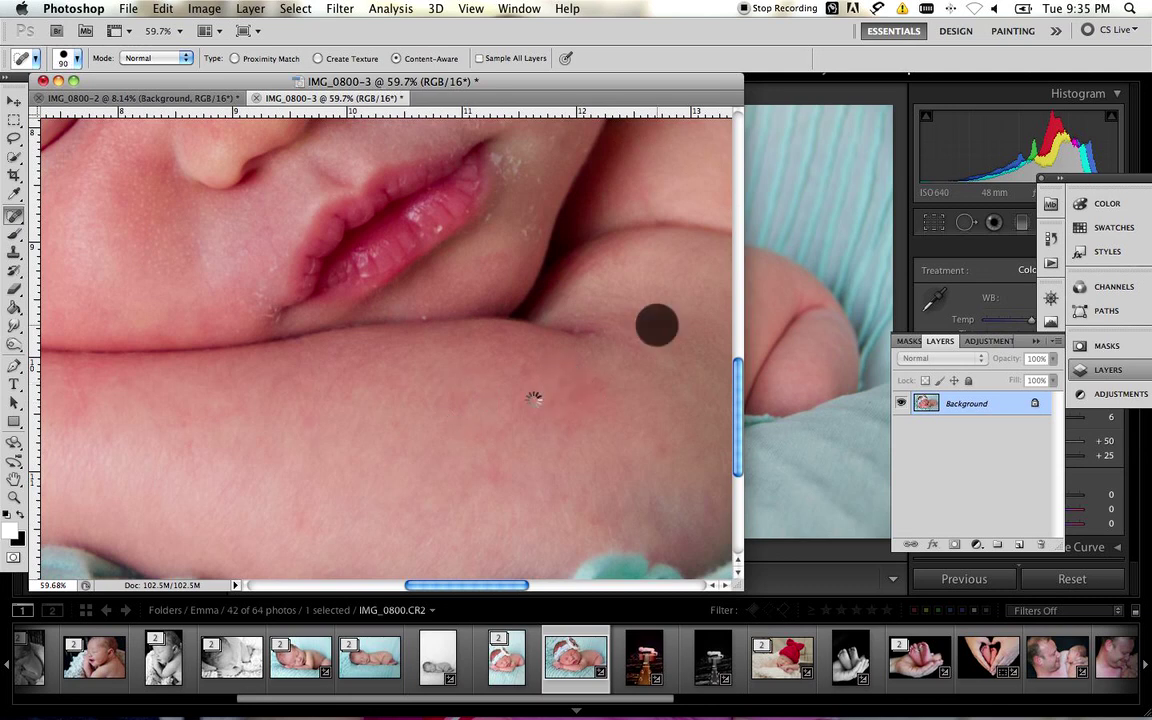
Heal the spots on the baby's face and on the cheek below the closed eye, reducing the Spot Healing Brush to size 50
{"action": "scroll", "coordinate": [424, 305], "scroll_direction": "up", "scroll_amount": 5}
{"action": "scroll", "coordinate": [424, 305], "scroll_direction": "left", "scroll_amount": 5}
{"action": "left_click", "coordinate": [450, 238]}
{"action": "key", "text": "bracketleft"}
{"action": "key", "text": "bracketleft"}
{"action": "key", "text": "bracketleft"}
{"action": "key", "text": "bracketleft"}
{"action": "left_click", "coordinate": [203, 439]}
{"action": "left_click", "coordinate": [337, 405]}
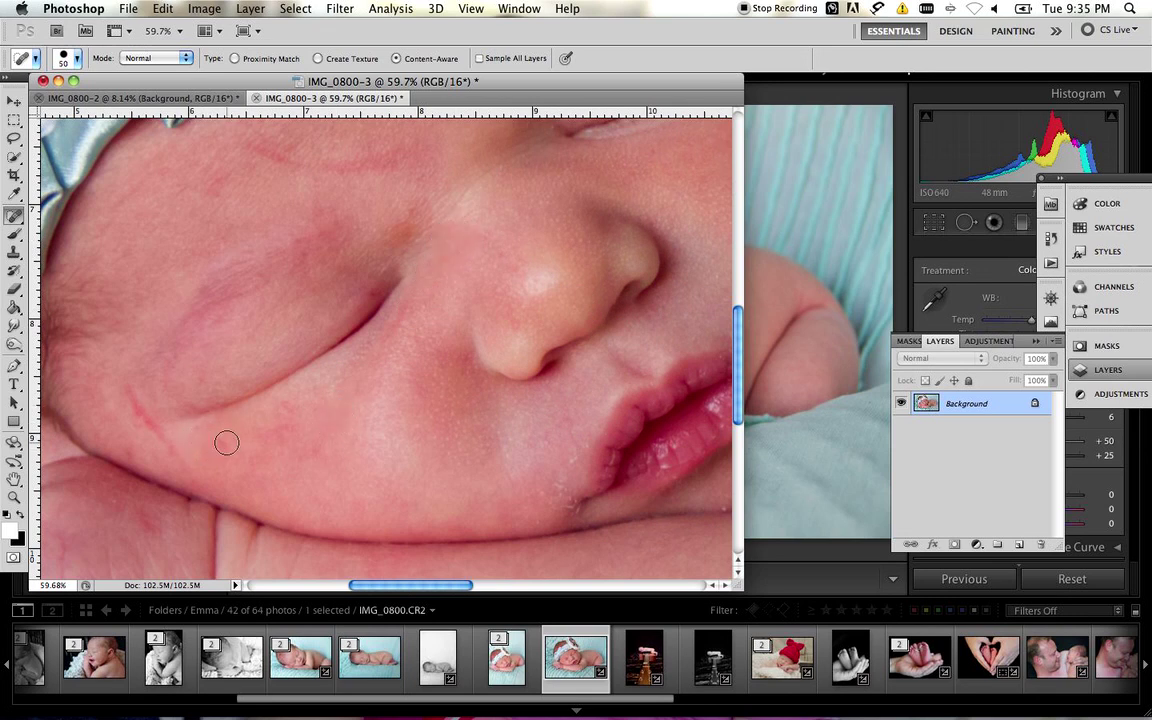
Try to heal the flaky skin at the outer corner of the mouth with the Spot Healing Brush at size 60
{"action": "scroll", "coordinate": [290, 420], "scroll_direction": "up", "scroll_amount": 1}
{"action": "scroll", "coordinate": [290, 420], "scroll_direction": "right", "scroll_amount": 1}
{"action": "scroll", "coordinate": [302, 402], "scroll_direction": "right", "scroll_amount": 3}
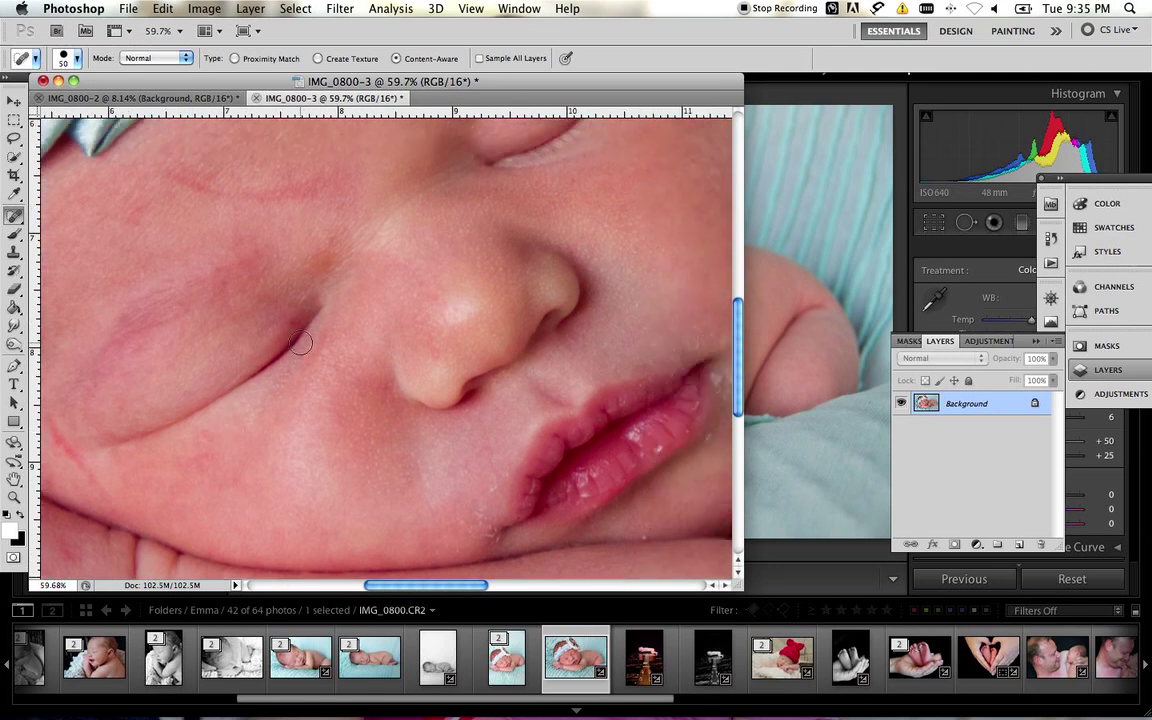
{"action": "scroll", "coordinate": [373, 314], "scroll_direction": "right", "scroll_amount": 10}
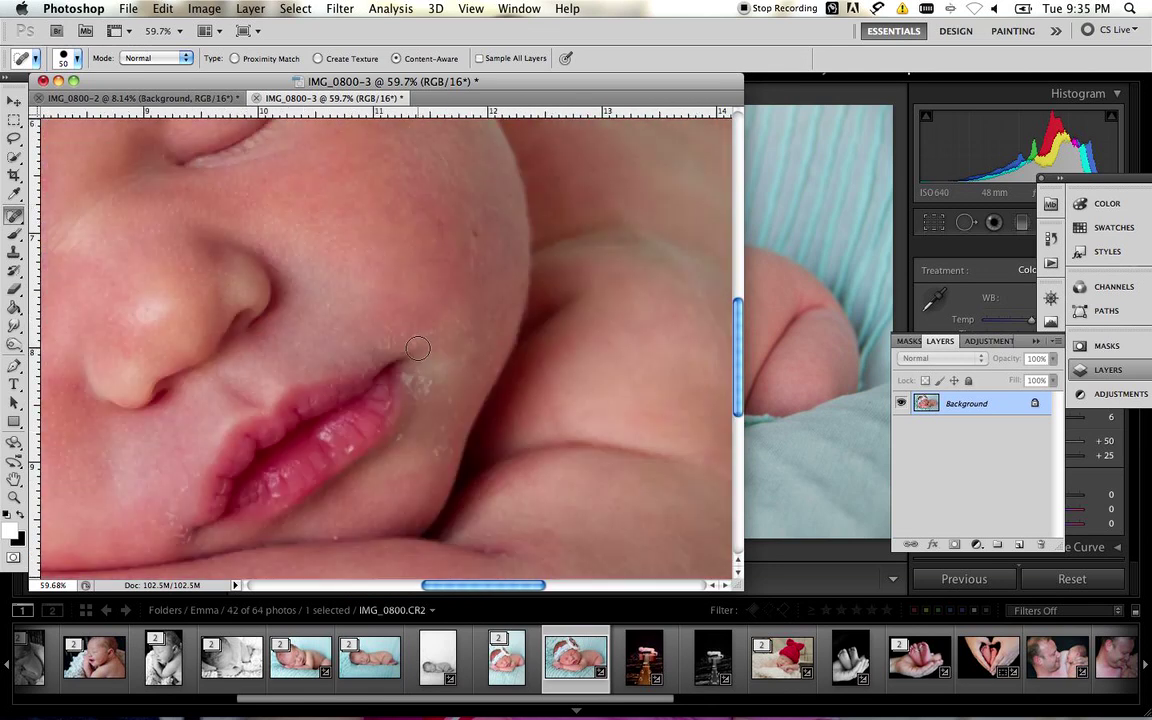
{"action": "key", "text": "bracketright"}
{"action": "left_click", "coordinate": [380, 386]}
{"action": "key", "text": "super+z"}
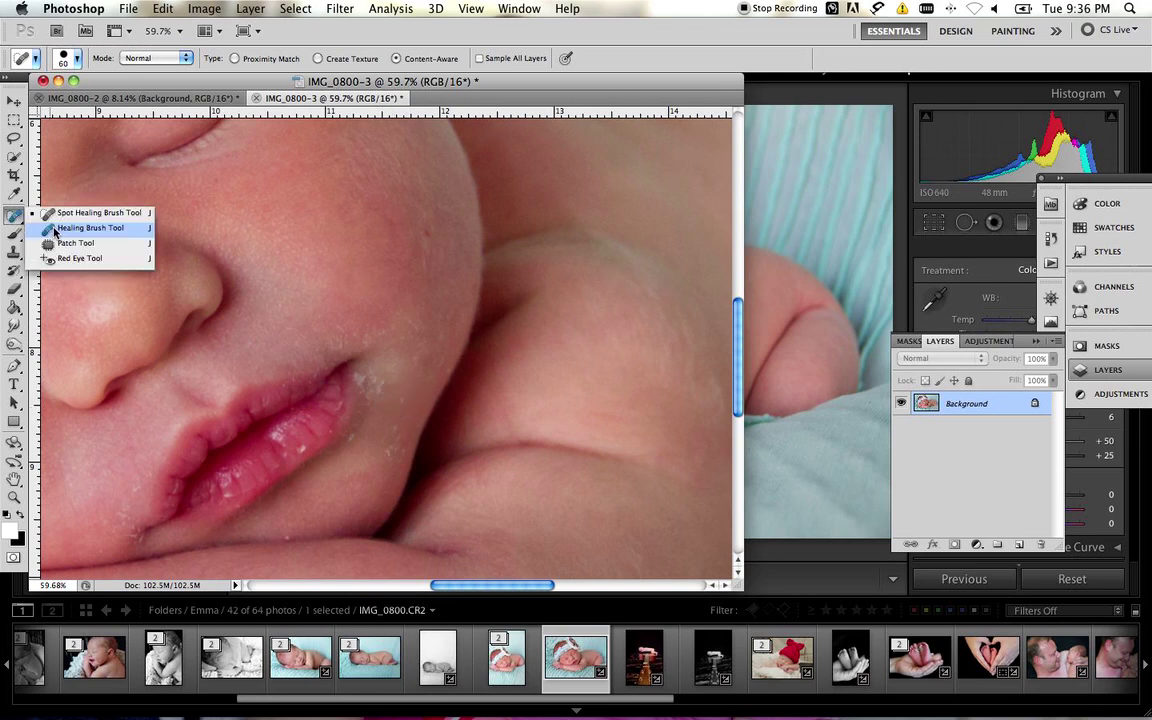
Patch the flaky skin beside the mouth corner and below the lower lip with clean nearby skin using the Patch tool
{"action": "left_click_drag", "start_coordinate": [14, 215], "coordinate": [60, 228]}
{"action": "mouse_move", "coordinate": [388, 372]}
{"action": "left_mouse_down"}
{"action": "mouse_move", "coordinate": [363, 361]}
{"action": "mouse_move", "coordinate": [366, 403]}
{"action": "mouse_move", "coordinate": [354, 370]}
{"action": "left_mouse_up"}
{"action": "mouse_move", "coordinate": [398, 434]}
{"action": "left_mouse_down"}
{"action": "mouse_move", "coordinate": [373, 474]}
{"action": "mouse_move", "coordinate": [394, 405]}
{"action": "mouse_move", "coordinate": [394, 432]}
{"action": "mouse_move", "coordinate": [401, 418]}
{"action": "mouse_move", "coordinate": [387, 435]}
{"action": "mouse_move", "coordinate": [413, 389]}
{"action": "left_mouse_up"}
{"action": "left_click_drag", "start_coordinate": [413, 389], "coordinate": [406, 382]}
{"action": "scroll", "coordinate": [380, 350], "scroll_direction": "down", "scroll_amount": 3}
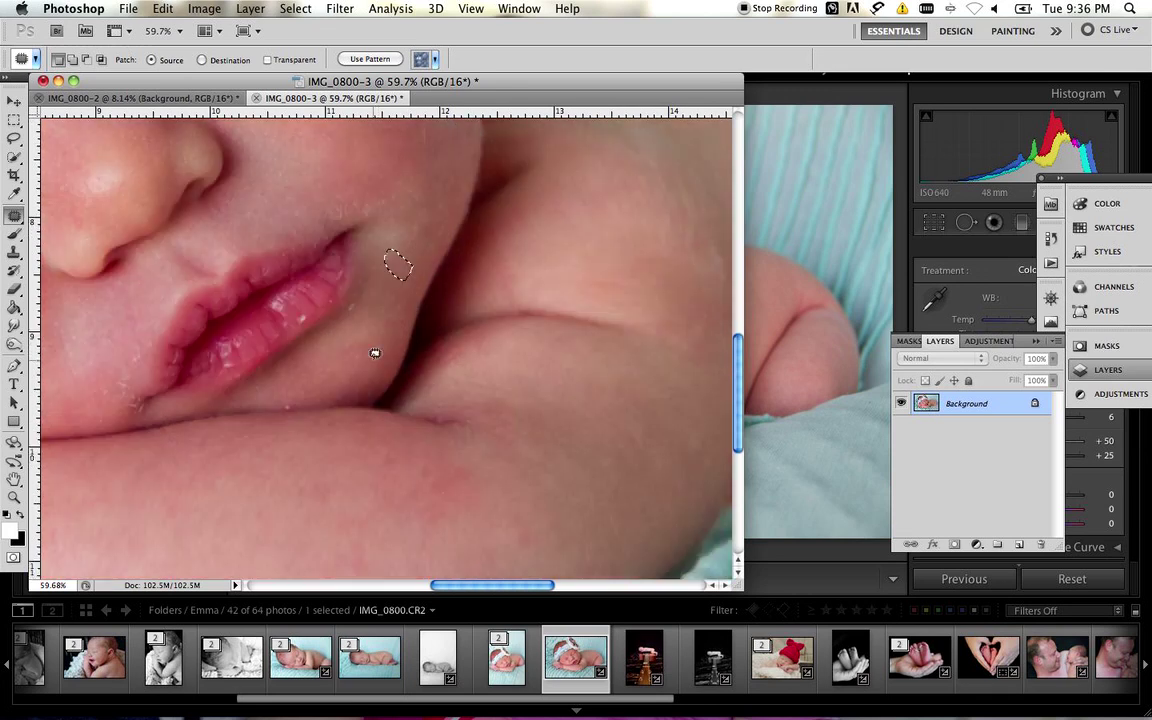
{"action": "left_click", "coordinate": [288, 397]}
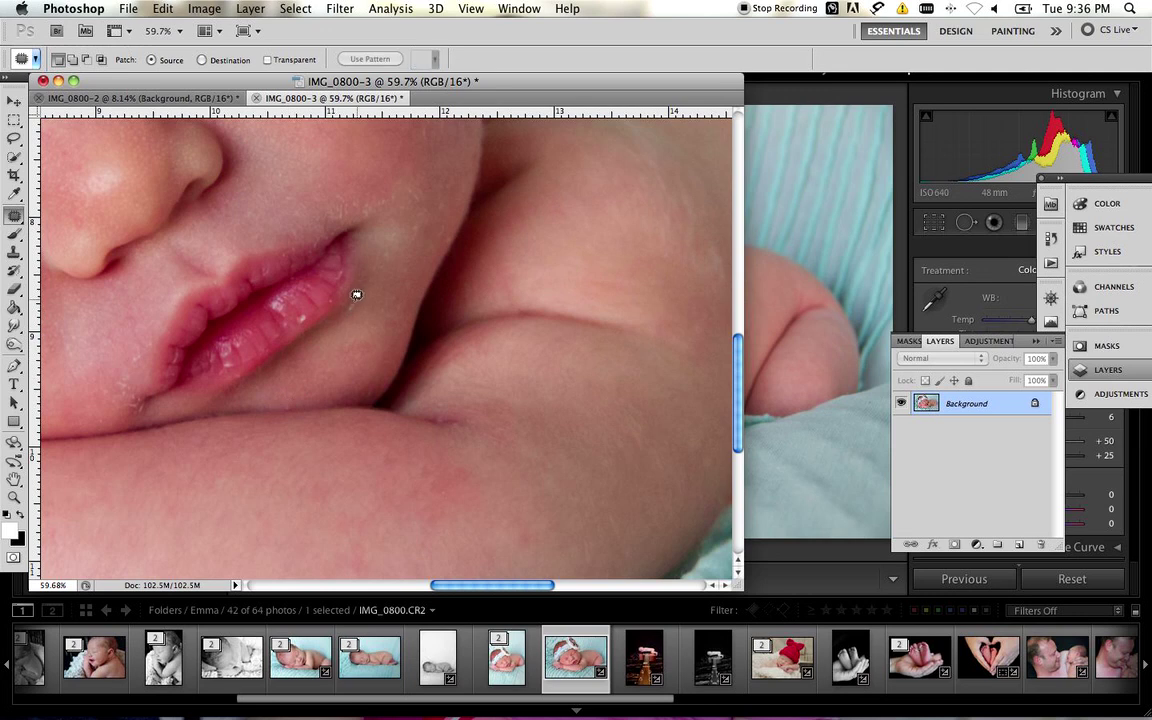
{"action": "left_click_drag", "start_coordinate": [357, 301], "coordinate": [368, 318]}
{"action": "left_click", "coordinate": [279, 347]}
Patch out the red scratch on the cheek beside the outer corner of the eye nearest the hand
{"action": "scroll", "coordinate": [278, 348], "scroll_direction": "left", "scroll_amount": 10}
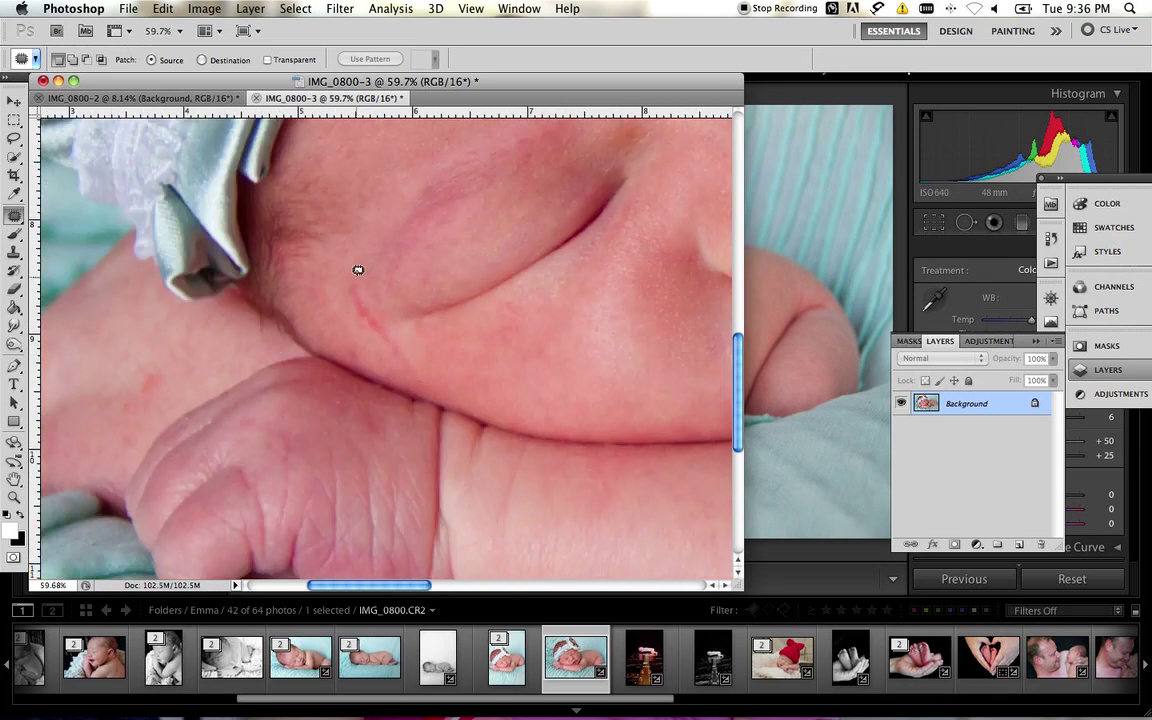
{"action": "mouse_move", "coordinate": [351, 290]}
{"action": "left_mouse_down"}
{"action": "mouse_move", "coordinate": [374, 332]}
{"action": "mouse_move", "coordinate": [391, 321]}
{"action": "mouse_move", "coordinate": [345, 268]}
{"action": "mouse_move", "coordinate": [340, 285]}
{"action": "left_mouse_up"}
{"action": "left_click_drag", "start_coordinate": [349, 328], "coordinate": [325, 299]}
{"action": "left_click", "coordinate": [354, 338]}
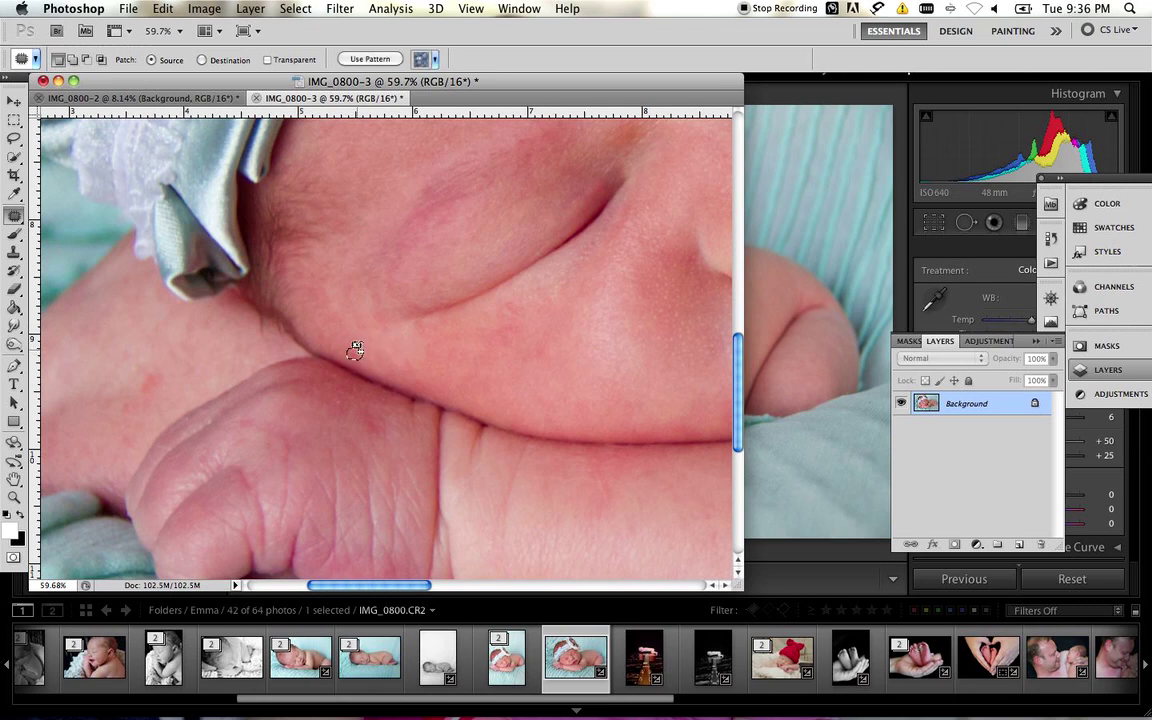
{"action": "mouse_move", "coordinate": [383, 321]}
{"action": "left_mouse_down"}
{"action": "mouse_move", "coordinate": [388, 278]}
{"action": "mouse_move", "coordinate": [360, 304]}
{"action": "left_mouse_up"}
{"action": "left_click", "coordinate": [407, 281]}
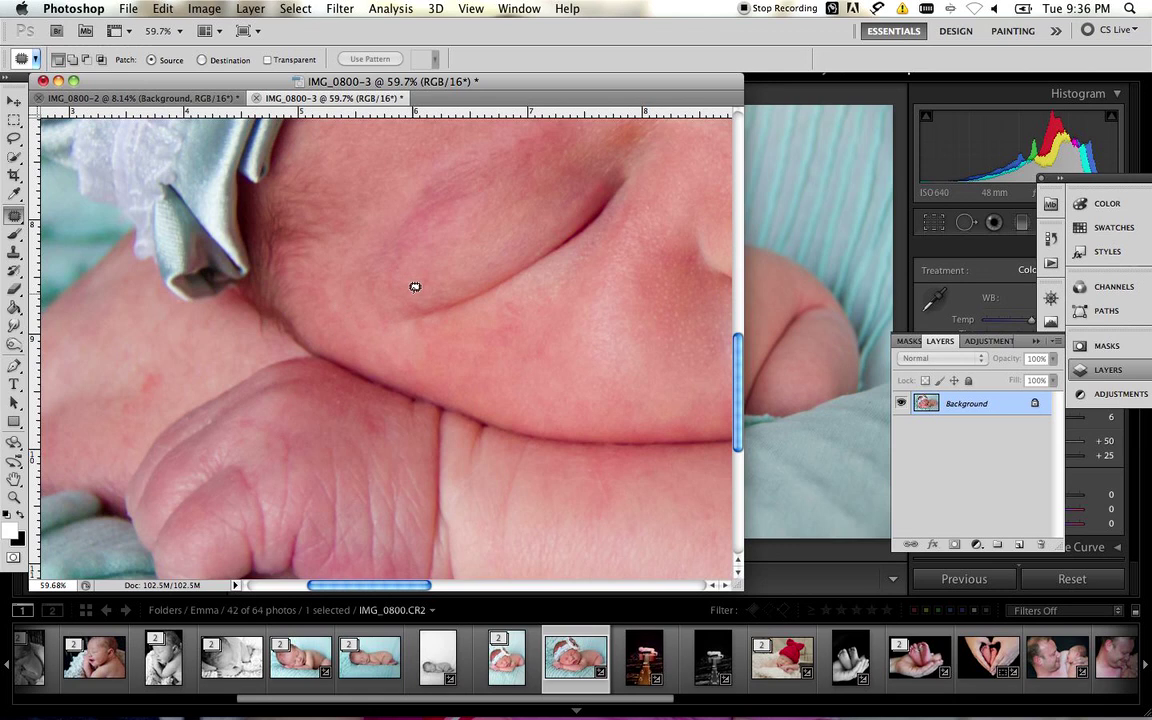
Patch the red spot and the long red mark beside the outer corner of the eye nearest the flower
{"action": "scroll", "coordinate": [415, 287], "scroll_direction": "right", "scroll_amount": 5}
{"action": "scroll", "coordinate": [316, 366], "scroll_direction": "right", "scroll_amount": 20}
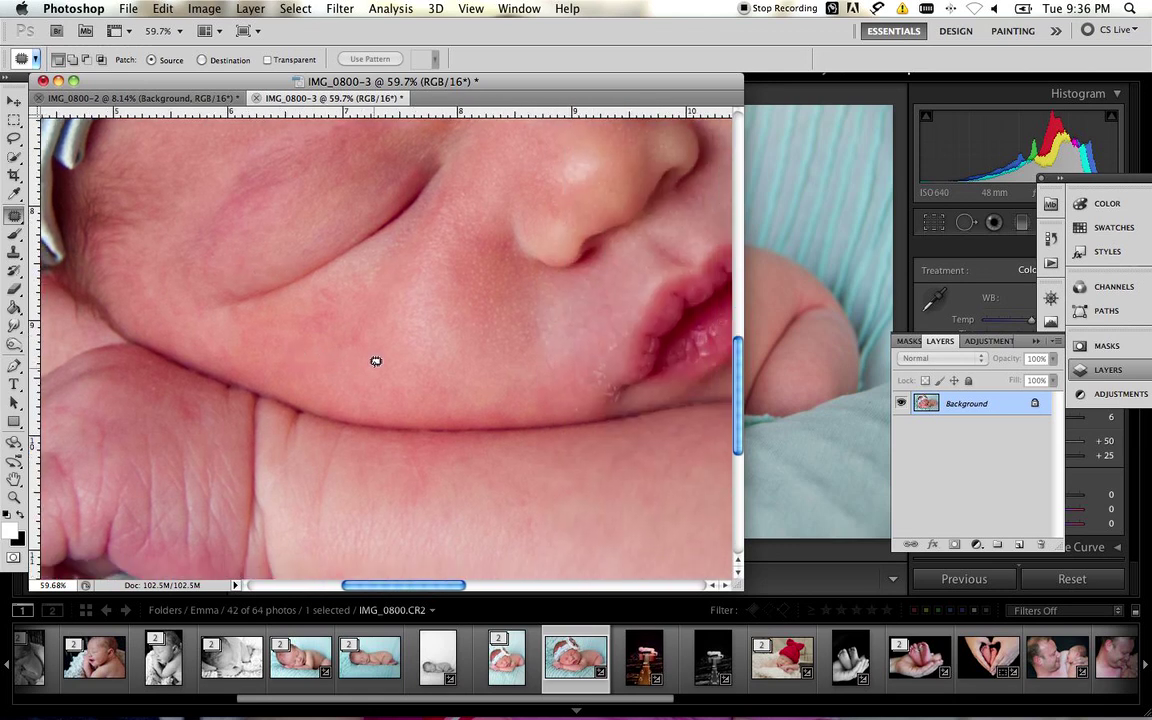
{"action": "scroll", "coordinate": [347, 437], "scroll_direction": "left", "scroll_amount": 5}
{"action": "scroll", "coordinate": [347, 437], "scroll_direction": "up", "scroll_amount": 4}
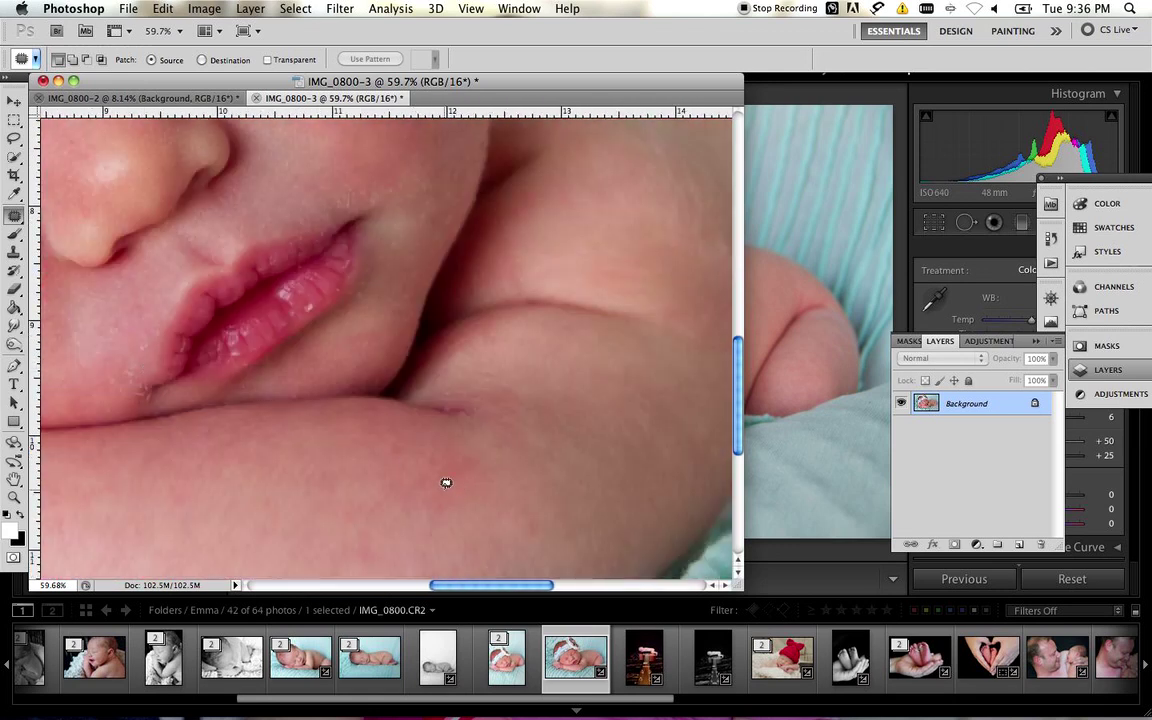
{"action": "scroll", "coordinate": [430, 480], "scroll_direction": "up", "scroll_amount": 10}
{"action": "scroll", "coordinate": [430, 480], "scroll_direction": "left", "scroll_amount": 8}
{"action": "scroll", "coordinate": [423, 479], "scroll_direction": "up", "scroll_amount": 4}
{"action": "scroll", "coordinate": [423, 479], "scroll_direction": "left", "scroll_amount": 2}
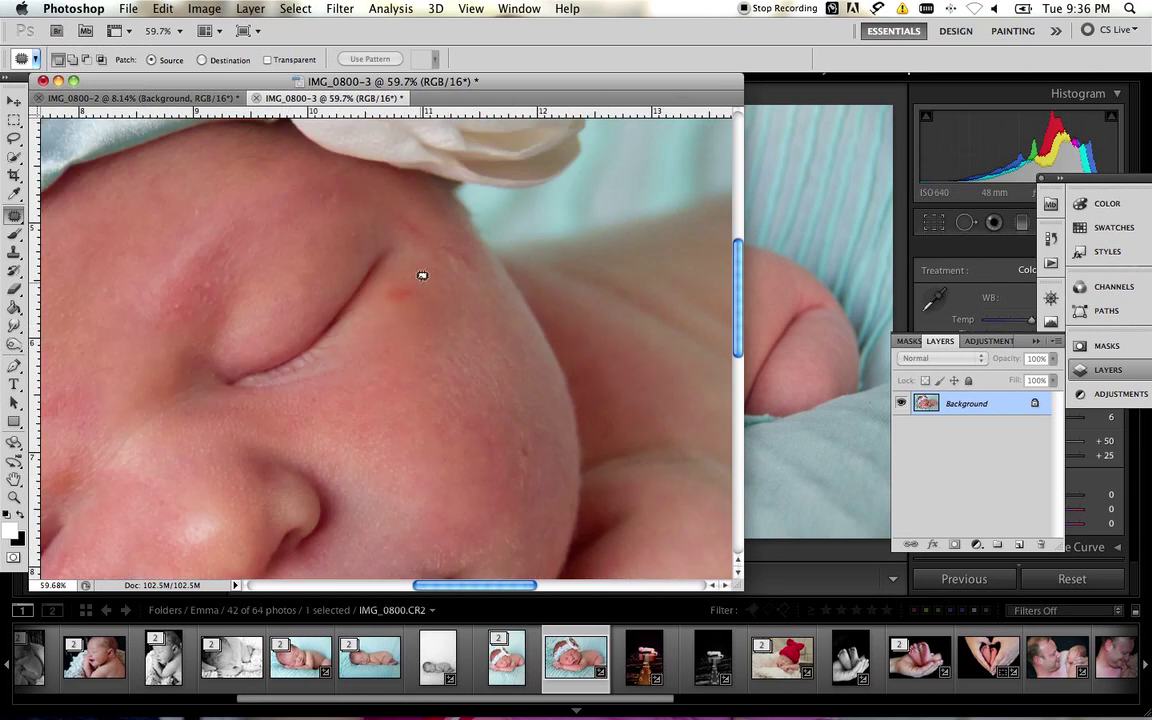
{"action": "left_click_drag", "start_coordinate": [390, 293], "coordinate": [416, 314]}
{"action": "key", "text": "super+d"}
{"action": "mouse_move", "coordinate": [454, 237]}
{"action": "left_mouse_down"}
{"action": "mouse_move", "coordinate": [399, 205]}
{"action": "mouse_move", "coordinate": [401, 220]}
{"action": "mouse_move", "coordinate": [462, 234]}
{"action": "left_mouse_up"}
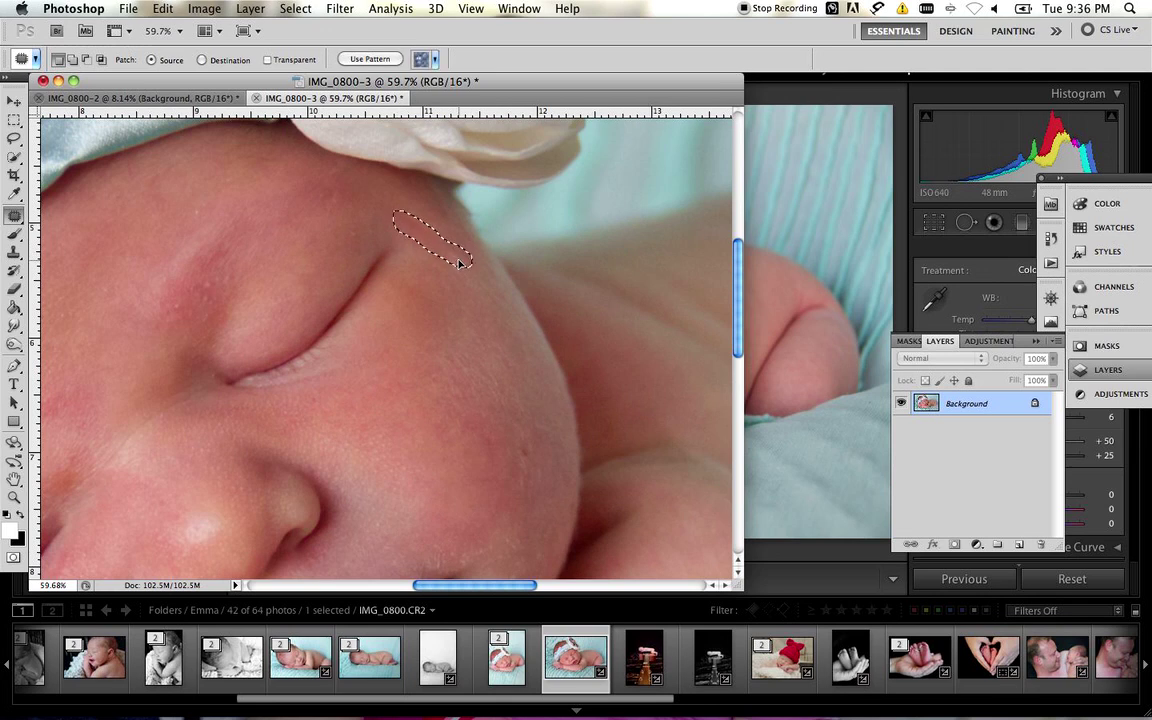
{"action": "key", "text": "super+d"}
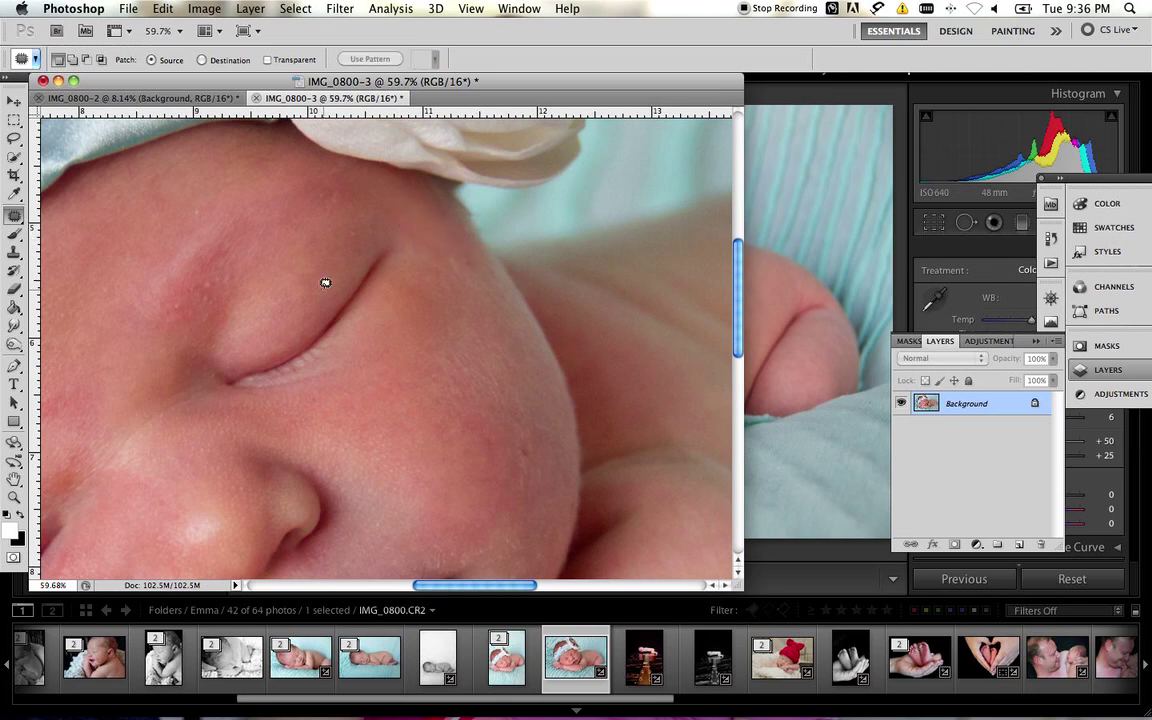
Patch the marks beside the bridge of the nose and the red line across the brow above it
{"action": "scroll", "coordinate": [327, 278], "scroll_direction": "down", "scroll_amount": 5}
{"action": "scroll", "coordinate": [327, 278], "scroll_direction": "left", "scroll_amount": 5}
{"action": "mouse_move", "coordinate": [239, 284]}
{"action": "left_mouse_down"}
{"action": "mouse_move", "coordinate": [219, 297]}
{"action": "mouse_move", "coordinate": [224, 314]}
{"action": "mouse_move", "coordinate": [240, 292]}
{"action": "left_mouse_up"}
{"action": "left_click_drag", "start_coordinate": [230, 309], "coordinate": [208, 293]}
{"action": "key", "text": "super+d"}
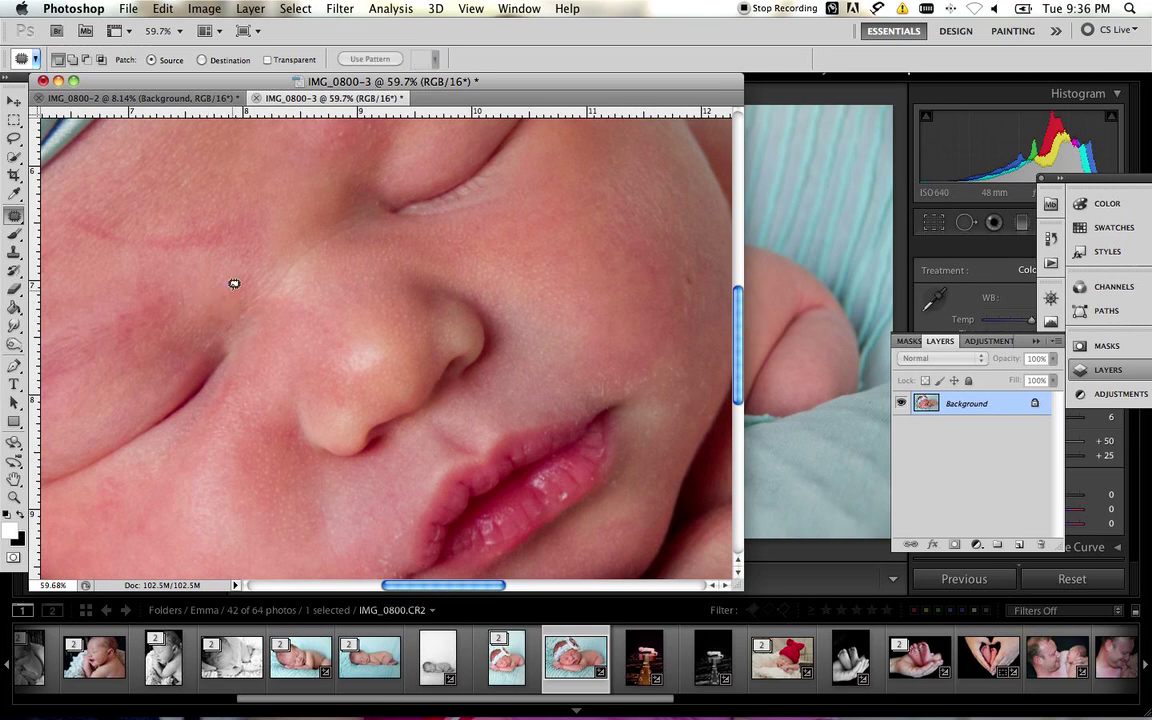
{"action": "mouse_move", "coordinate": [216, 220]}
{"action": "left_mouse_down"}
{"action": "mouse_move", "coordinate": [77, 204]}
{"action": "mouse_move", "coordinate": [81, 226]}
{"action": "mouse_move", "coordinate": [112, 244]}
{"action": "mouse_move", "coordinate": [206, 247]}
{"action": "mouse_move", "coordinate": [225, 233]}
{"action": "mouse_move", "coordinate": [207, 197]}
{"action": "left_mouse_up"}
{"action": "left_click", "coordinate": [250, 219]}
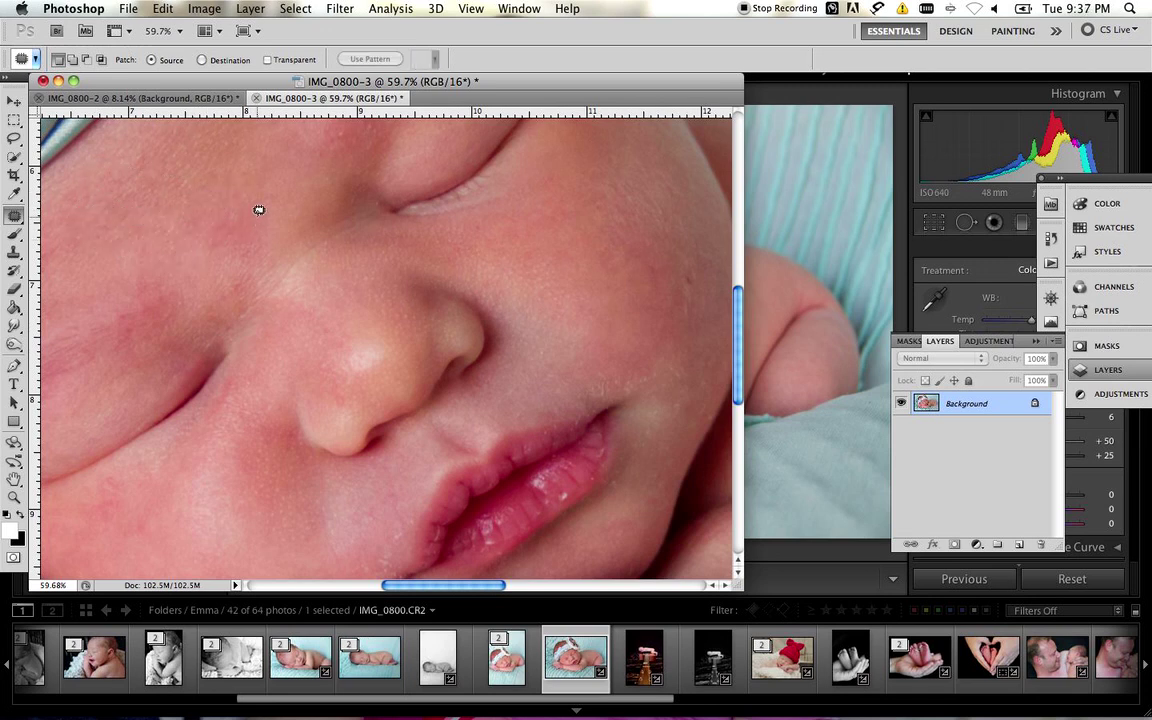
Patch the red spot on the cheek below the closed eye nearest the hand
{"action": "scroll", "coordinate": [290, 378], "scroll_direction": "left", "scroll_amount": 5}
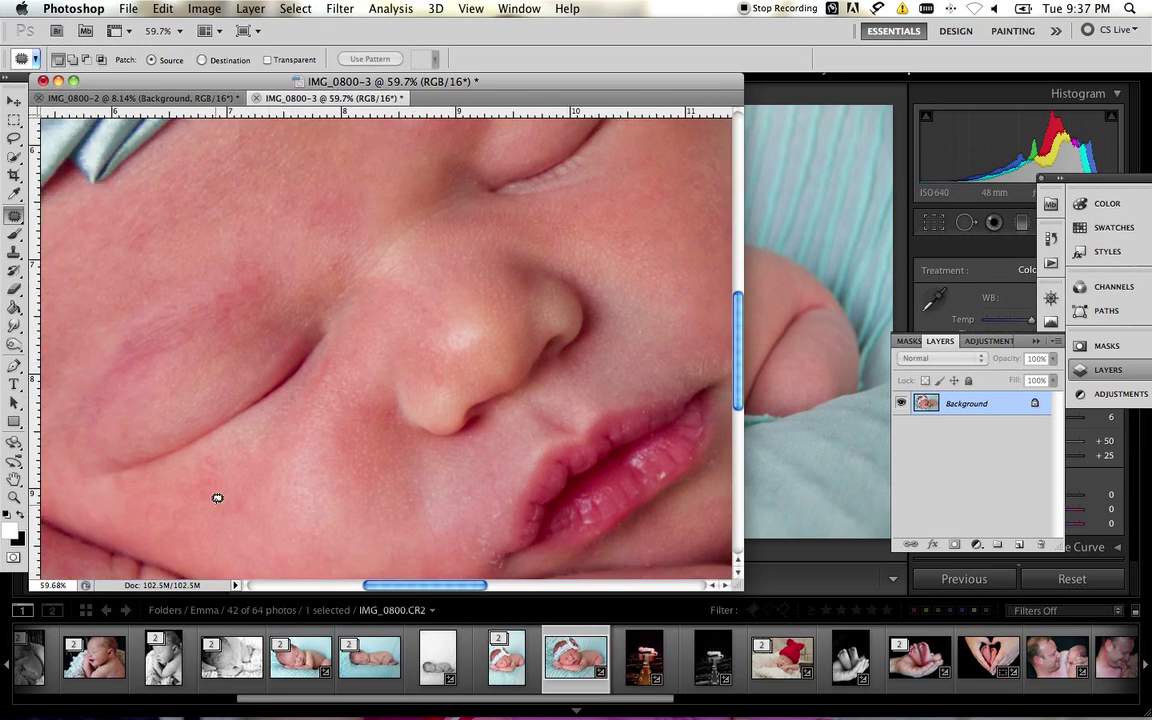
{"action": "mouse_move", "coordinate": [225, 450]}
{"action": "left_mouse_down"}
{"action": "mouse_move", "coordinate": [203, 445]}
{"action": "mouse_move", "coordinate": [203, 473]}
{"action": "mouse_move", "coordinate": [229, 453]}
{"action": "mouse_move", "coordinate": [196, 485]}
{"action": "mouse_move", "coordinate": [174, 438]}
{"action": "left_mouse_up"}
{"action": "key", "text": "super+d"}
{"action": "scroll", "coordinate": [198, 481], "scroll_direction": "down", "scroll_amount": 2}
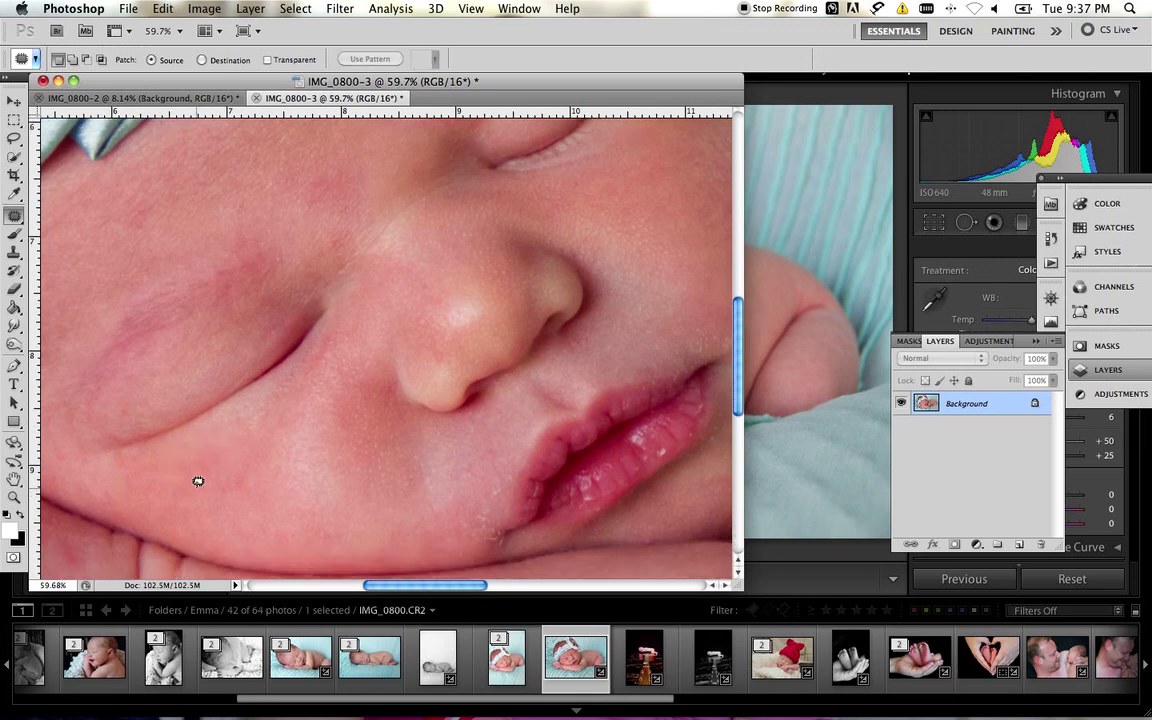
Try to patch the skin beside the nostril with a nearby area, and step back from the change
{"action": "scroll", "coordinate": [250, 470], "scroll_direction": "right", "scroll_amount": 3}
{"action": "mouse_move", "coordinate": [428, 383]}
{"action": "left_mouse_down"}
{"action": "mouse_move", "coordinate": [442, 358]}
{"action": "mouse_move", "coordinate": [408, 364]}
{"action": "left_mouse_up"}
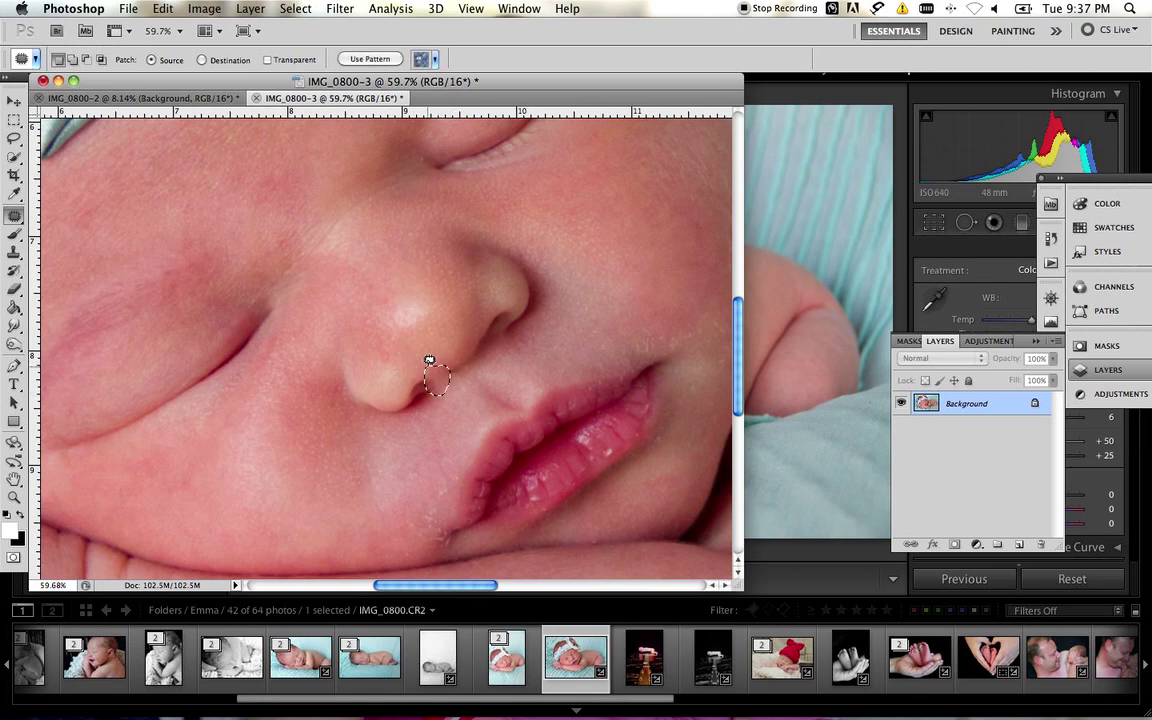
{"action": "key", "text": "super+d"}
{"action": "key", "text": "ctrl+z"}
{"action": "left_click", "coordinate": [164, 8]}
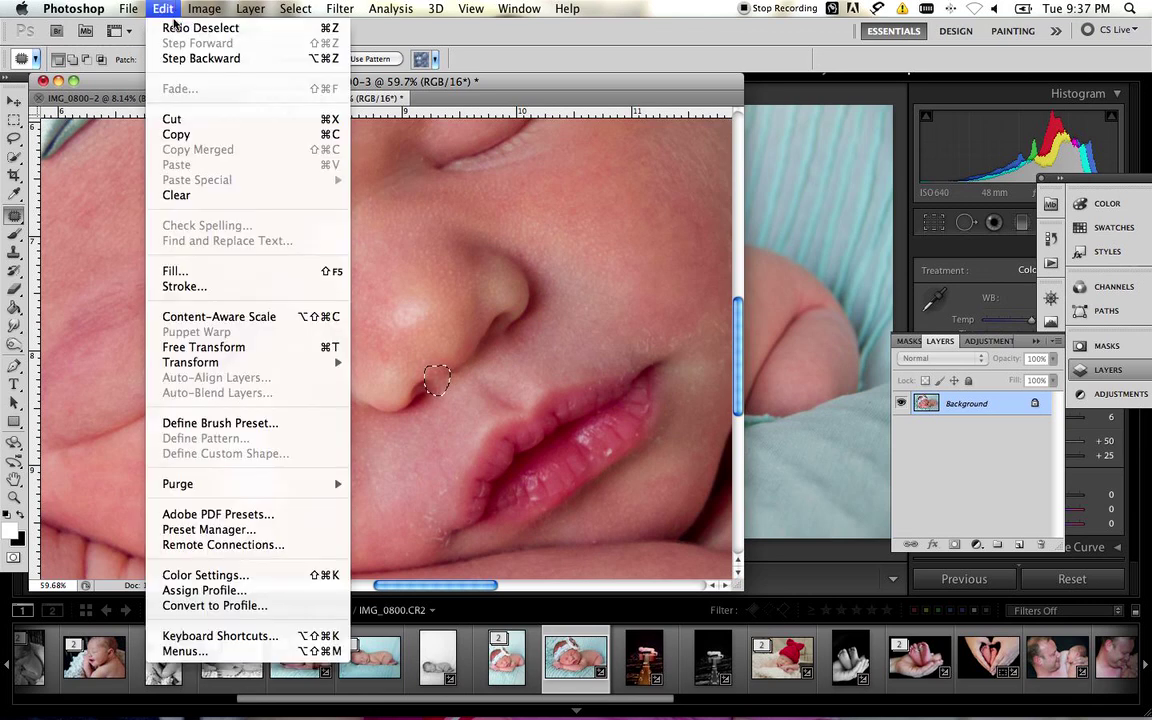
{"action": "left_click", "coordinate": [190, 58]}
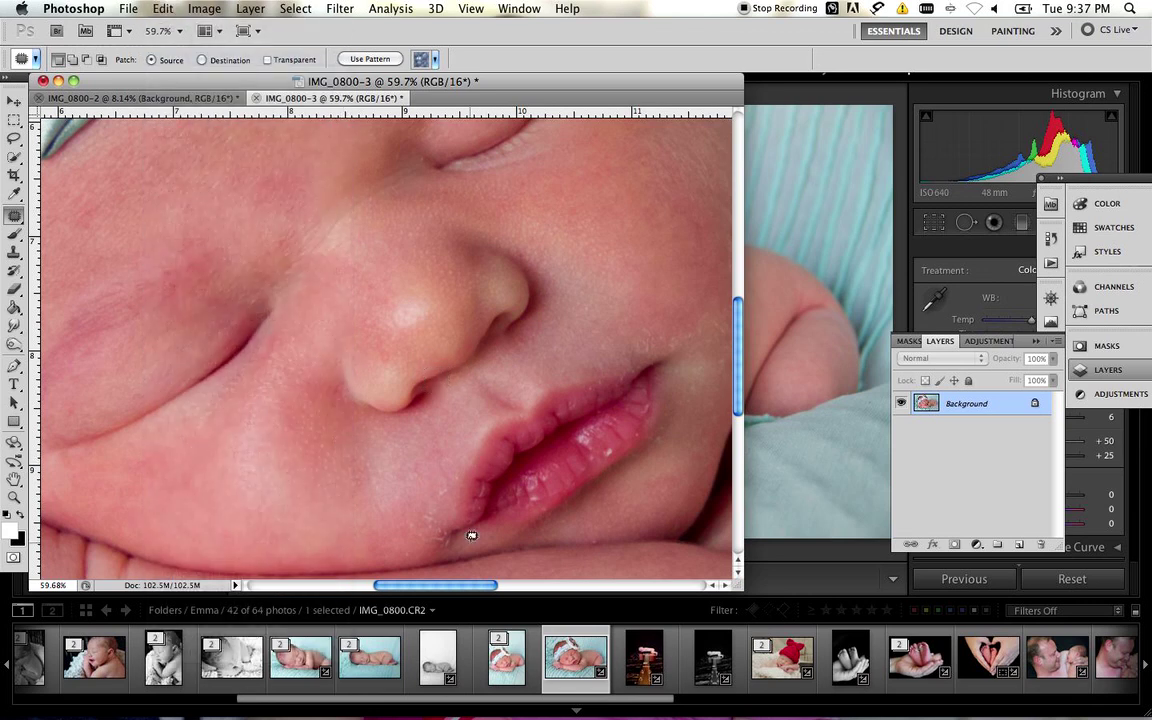
Switch from the Patch tool to the Spot Healing Brush at size 30
{"action": "scroll", "coordinate": [463, 527], "scroll_direction": "right", "scroll_amount": 2}
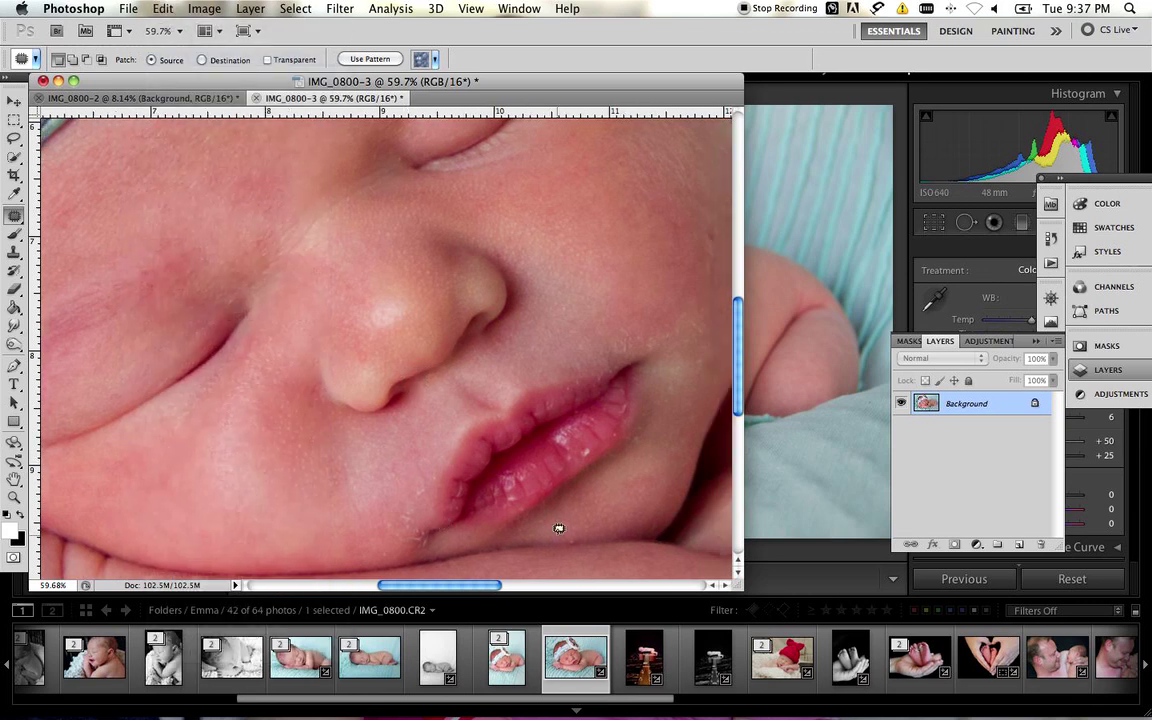
{"action": "mouse_move", "coordinate": [12, 215]}
{"action": "left_mouse_down"}
{"action": "mouse_move", "coordinate": [60, 245]}
{"action": "mouse_move", "coordinate": [72, 218]}
{"action": "left_mouse_up"}
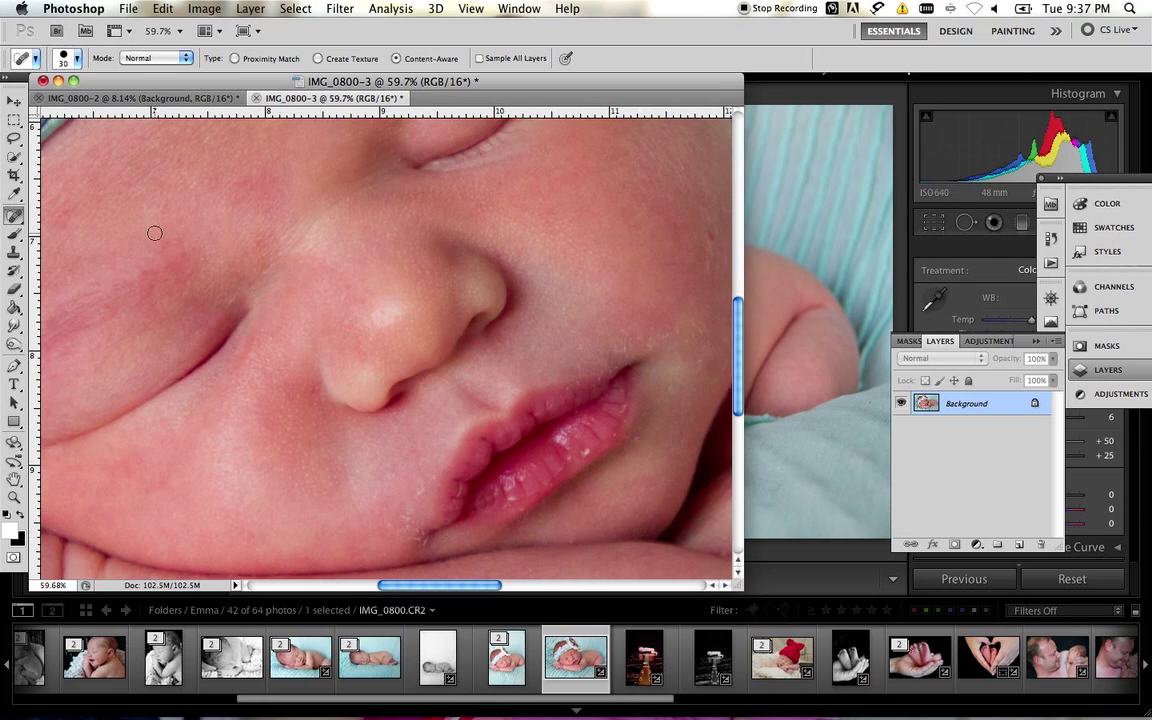
{"action": "left_click", "coordinate": [16, 220]}
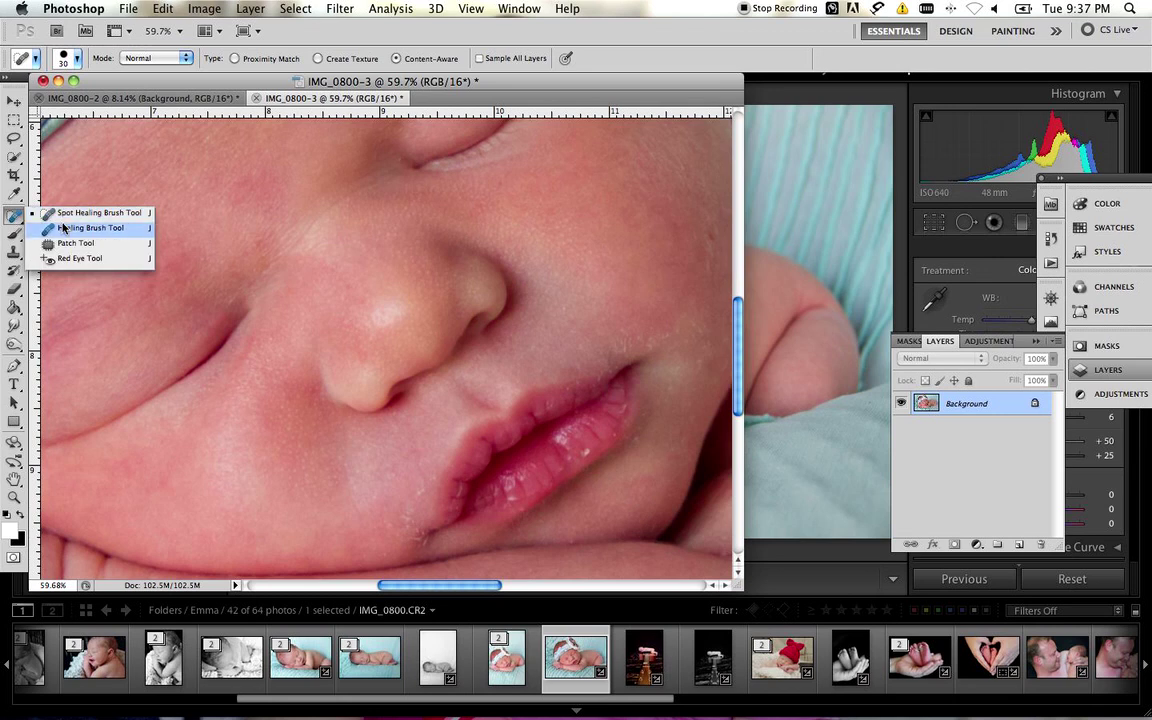
{"action": "left_click", "coordinate": [64, 214]}
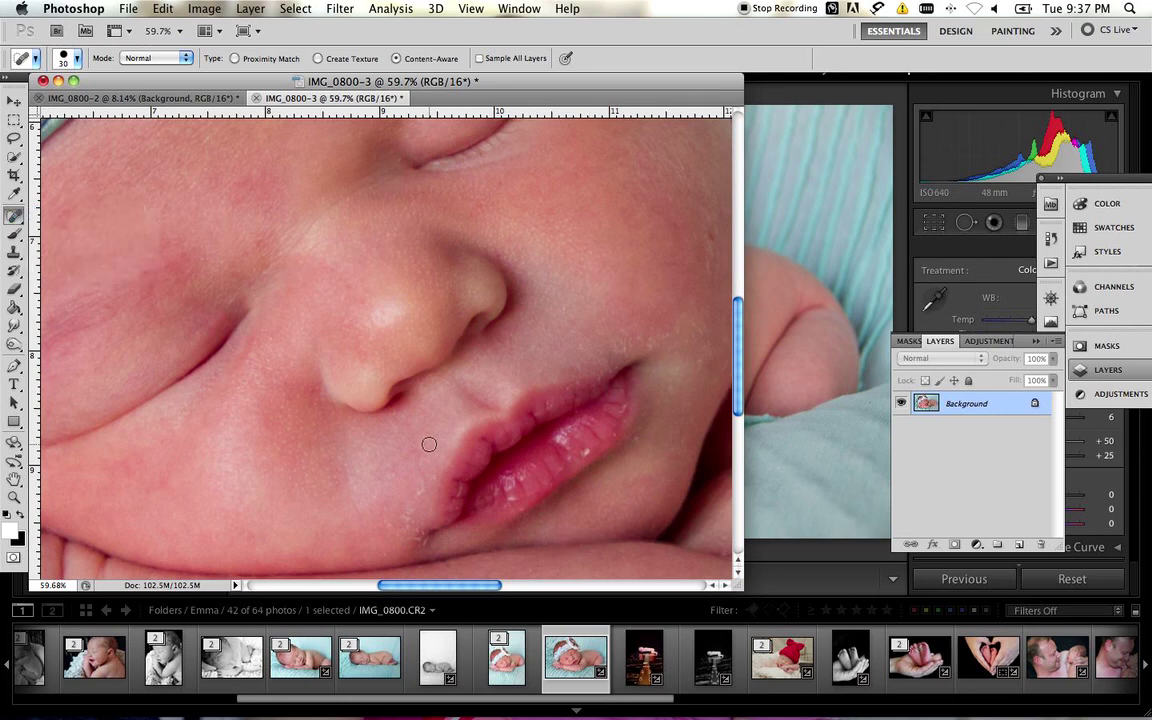
Add a Levels adjustment layer with the RGB midtones at 1.08 and the Green channel midtones at 1.06
{"action": "scroll", "coordinate": [428, 445], "scroll_direction": "down", "scroll_amount": 3}
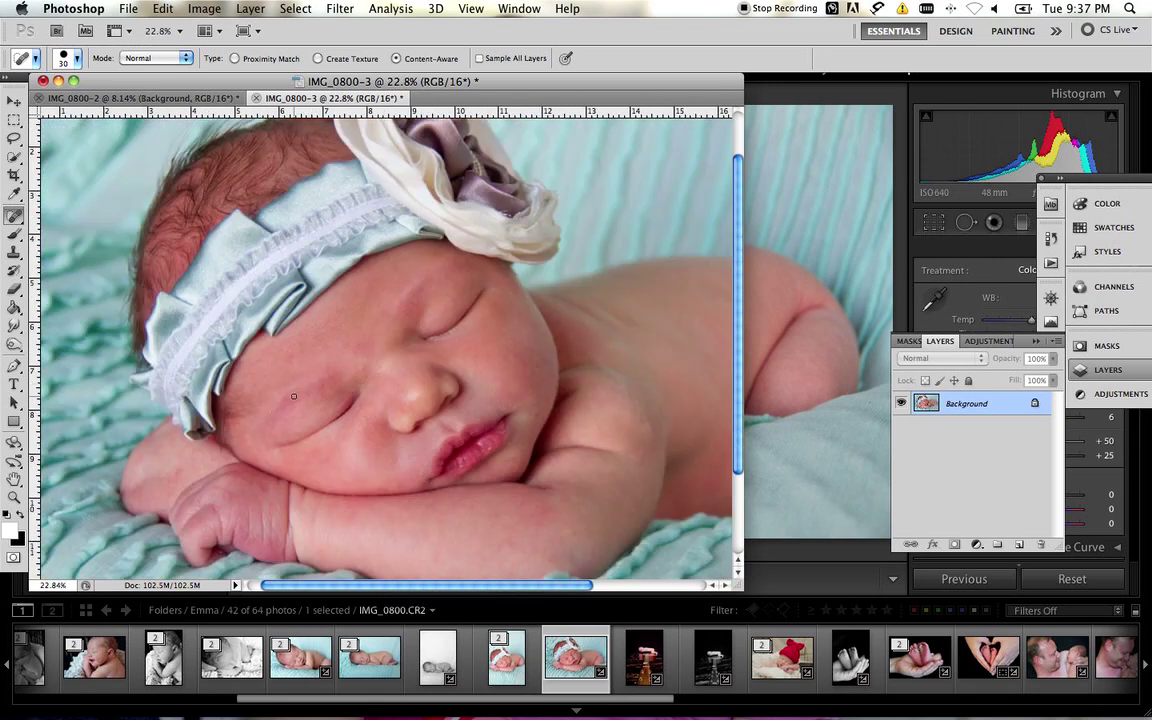
{"action": "left_click", "coordinate": [981, 340]}
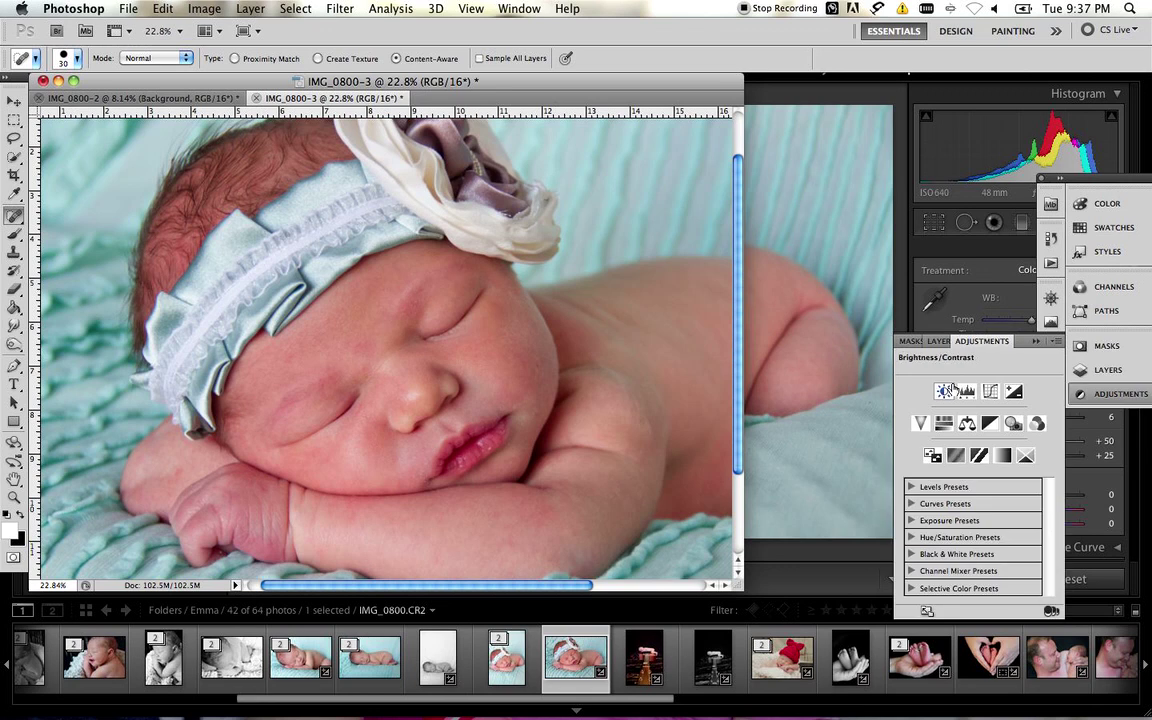
{"action": "left_click", "coordinate": [938, 380]}
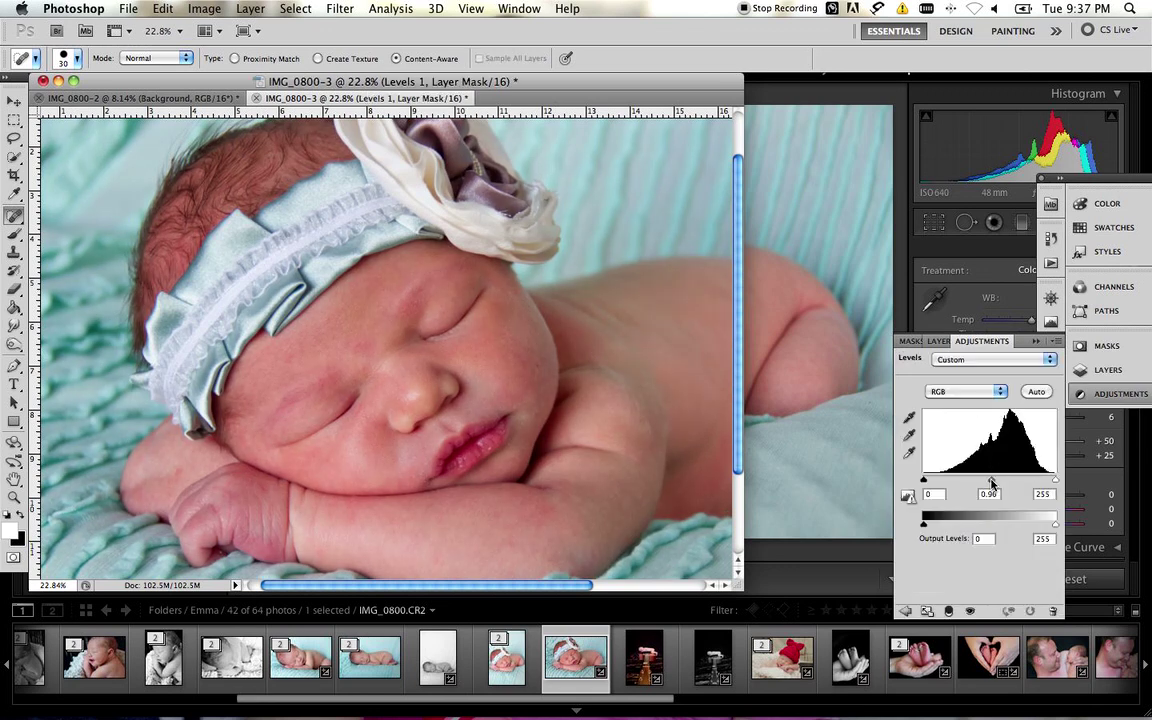
{"action": "left_click_drag", "start_coordinate": [993, 484], "coordinate": [989, 484]}
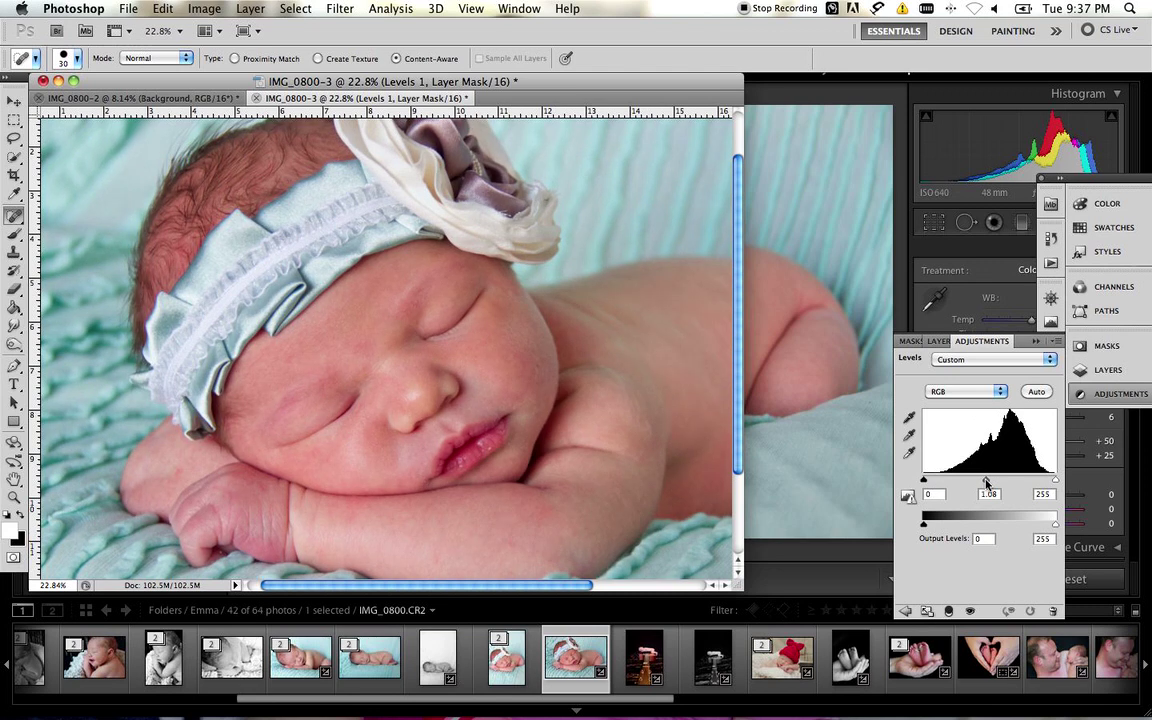
{"action": "left_click", "coordinate": [965, 391]}
{"action": "left_click", "coordinate": [945, 414]}
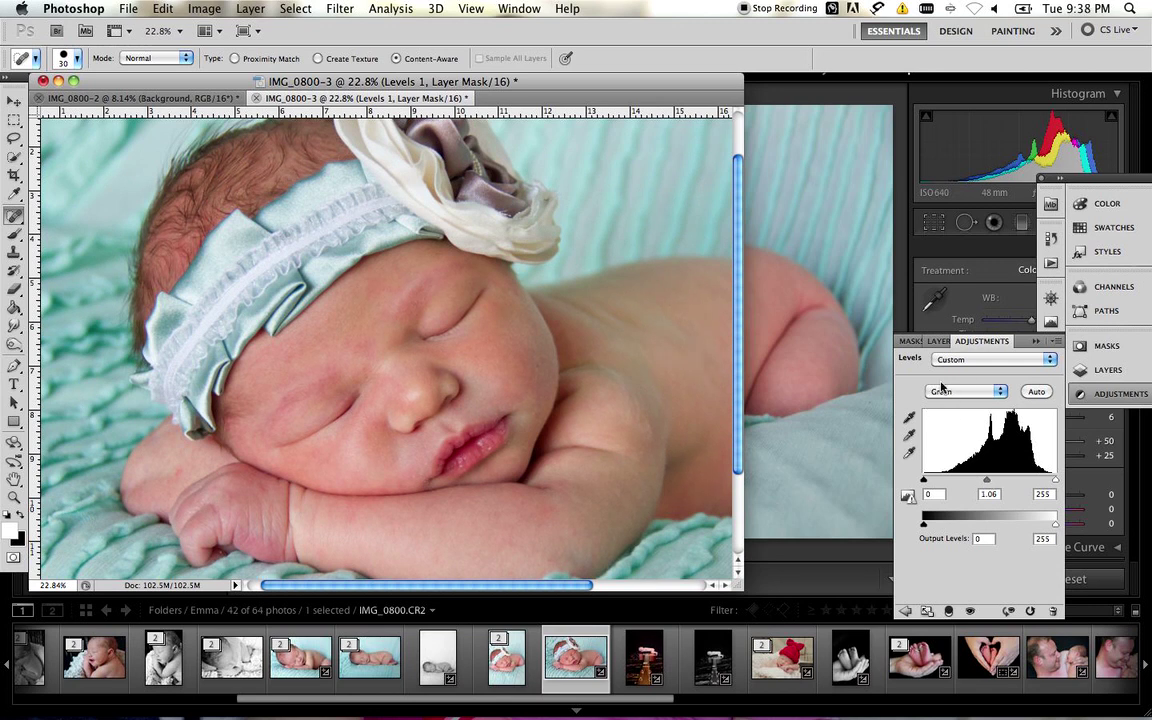
Invert the Levels mask to black, then paint it white over the red areas of the face with a 150-size brush at 60% opacity
{"action": "left_click", "coordinate": [941, 342]}
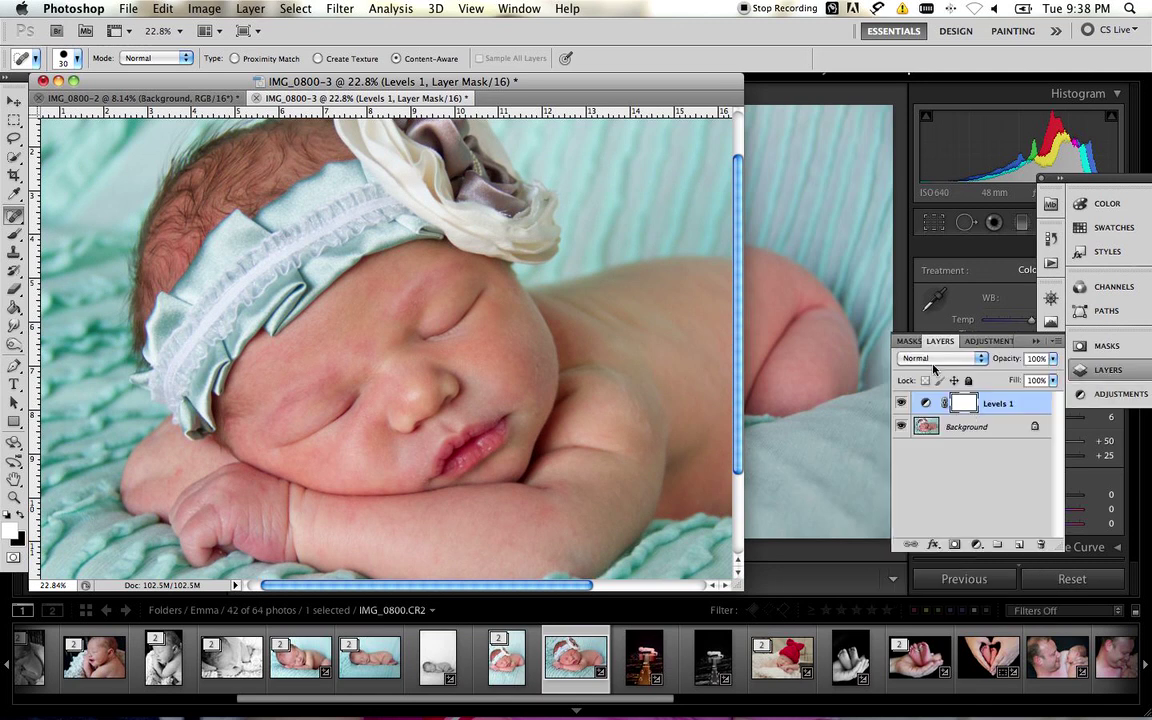
{"action": "key", "text": "super+i"}
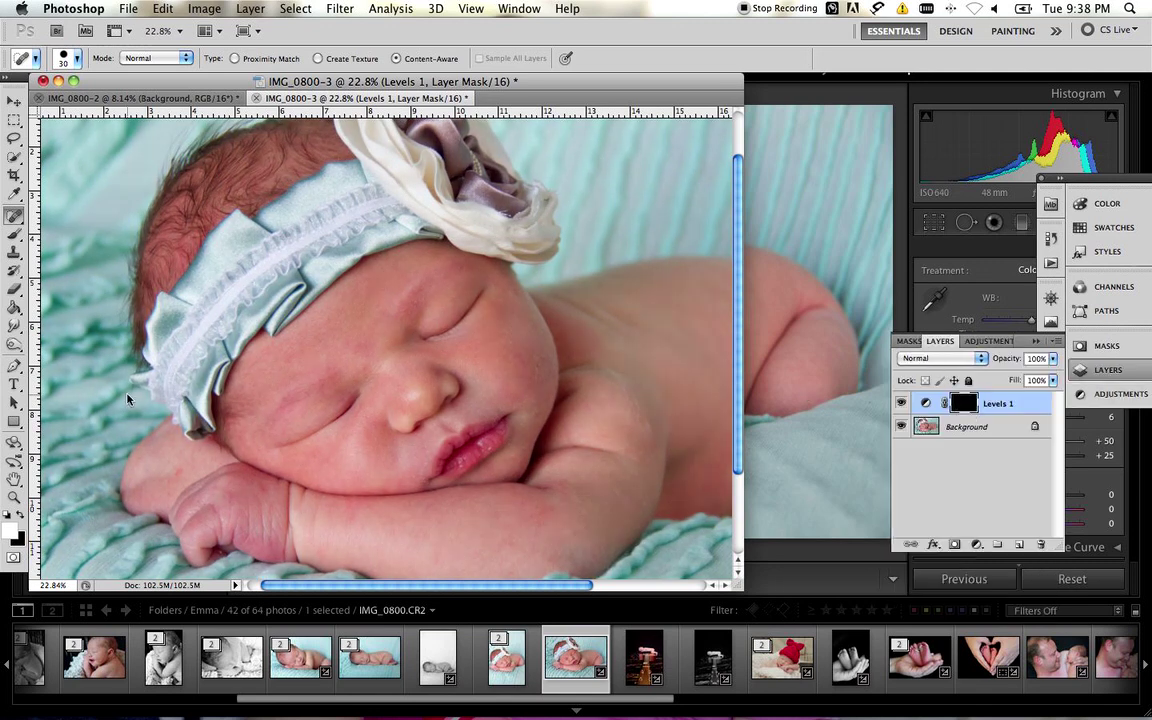
{"action": "left_click", "coordinate": [14, 234]}
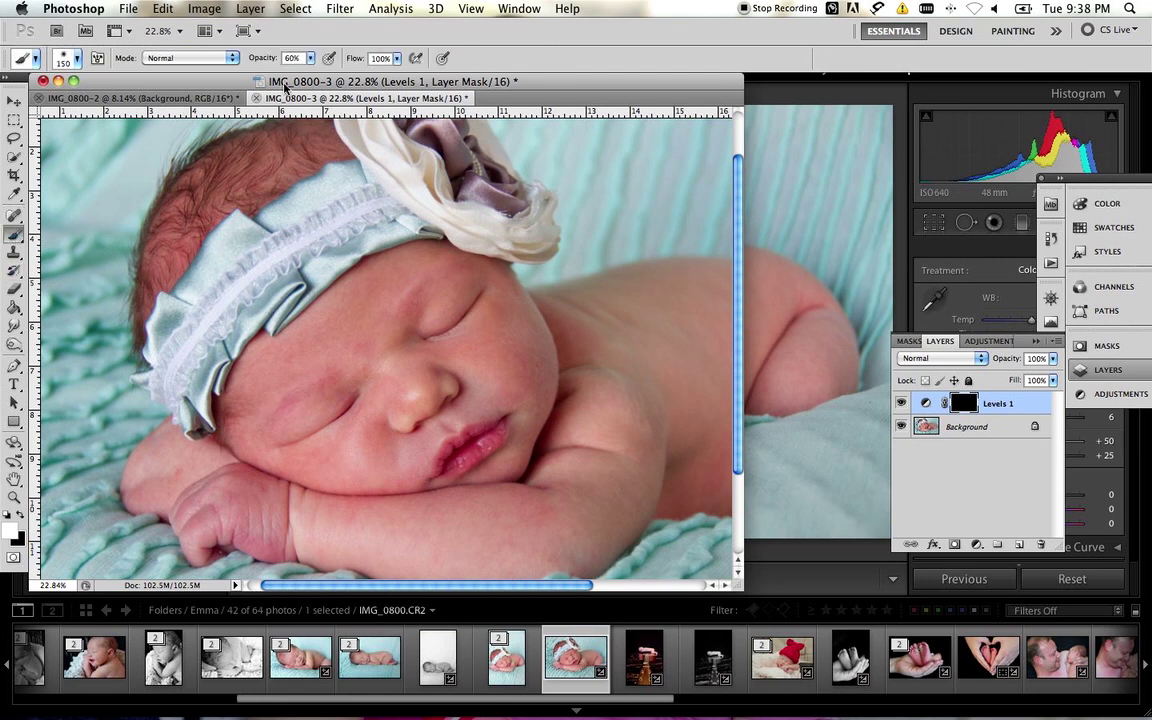
{"action": "mouse_move", "coordinate": [311, 391]}
{"action": "left_mouse_down"}
{"action": "mouse_move", "coordinate": [272, 415]}
{"action": "mouse_move", "coordinate": [317, 385]}
{"action": "mouse_move", "coordinate": [273, 460]}
{"action": "mouse_move", "coordinate": [345, 408]}
{"action": "mouse_move", "coordinate": [317, 439]}
{"action": "mouse_move", "coordinate": [349, 403]}
{"action": "mouse_move", "coordinate": [323, 434]}
{"action": "mouse_move", "coordinate": [288, 443]}
{"action": "mouse_move", "coordinate": [320, 457]}
{"action": "mouse_move", "coordinate": [311, 465]}
{"action": "mouse_move", "coordinate": [240, 440]}
{"action": "mouse_move", "coordinate": [244, 449]}
{"action": "mouse_move", "coordinate": [288, 362]}
{"action": "mouse_move", "coordinate": [280, 352]}
{"action": "mouse_move", "coordinate": [303, 333]}
{"action": "mouse_move", "coordinate": [249, 373]}
{"action": "mouse_move", "coordinate": [298, 343]}
{"action": "mouse_move", "coordinate": [331, 379]}
{"action": "mouse_move", "coordinate": [290, 389]}
{"action": "mouse_move", "coordinate": [321, 383]}
{"action": "mouse_move", "coordinate": [282, 421]}
{"action": "mouse_move", "coordinate": [374, 391]}
{"action": "mouse_move", "coordinate": [350, 421]}
{"action": "mouse_move", "coordinate": [350, 384]}
{"action": "mouse_move", "coordinate": [337, 418]}
{"action": "mouse_move", "coordinate": [339, 356]}
{"action": "mouse_move", "coordinate": [354, 369]}
{"action": "mouse_move", "coordinate": [346, 386]}
{"action": "mouse_move", "coordinate": [368, 349]}
{"action": "mouse_move", "coordinate": [348, 350]}
{"action": "mouse_move", "coordinate": [434, 277]}
{"action": "mouse_move", "coordinate": [406, 302]}
{"action": "mouse_move", "coordinate": [478, 257]}
{"action": "mouse_move", "coordinate": [438, 288]}
{"action": "mouse_move", "coordinate": [462, 371]}
{"action": "mouse_move", "coordinate": [429, 353]}
{"action": "mouse_move", "coordinate": [467, 343]}
{"action": "left_mouse_up"}
{"action": "mouse_move", "coordinate": [489, 300]}
{"action": "left_mouse_down"}
{"action": "mouse_move", "coordinate": [507, 329]}
{"action": "mouse_move", "coordinate": [490, 323]}
{"action": "mouse_move", "coordinate": [483, 360]}
{"action": "mouse_move", "coordinate": [501, 349]}
{"action": "mouse_move", "coordinate": [503, 382]}
{"action": "mouse_move", "coordinate": [530, 381]}
{"action": "mouse_move", "coordinate": [448, 450]}
{"action": "mouse_move", "coordinate": [440, 431]}
{"action": "mouse_move", "coordinate": [433, 449]}
{"action": "mouse_move", "coordinate": [427, 438]}
{"action": "mouse_move", "coordinate": [414, 476]}
{"action": "mouse_move", "coordinate": [413, 435]}
{"action": "mouse_move", "coordinate": [425, 465]}
{"action": "mouse_move", "coordinate": [432, 445]}
{"action": "mouse_move", "coordinate": [492, 402]}
{"action": "mouse_move", "coordinate": [460, 417]}
{"action": "mouse_move", "coordinate": [479, 416]}
{"action": "mouse_move", "coordinate": [456, 373]}
{"action": "mouse_move", "coordinate": [471, 386]}
{"action": "mouse_move", "coordinate": [380, 423]}
{"action": "left_mouse_up"}
{"action": "mouse_move", "coordinate": [382, 484]}
{"action": "left_mouse_down"}
{"action": "mouse_move", "coordinate": [342, 467]}
{"action": "mouse_move", "coordinate": [255, 453]}
{"action": "mouse_move", "coordinate": [325, 382]}
{"action": "mouse_move", "coordinate": [249, 454]}
{"action": "mouse_move", "coordinate": [314, 485]}
{"action": "mouse_move", "coordinate": [365, 481]}
{"action": "left_mouse_up"}
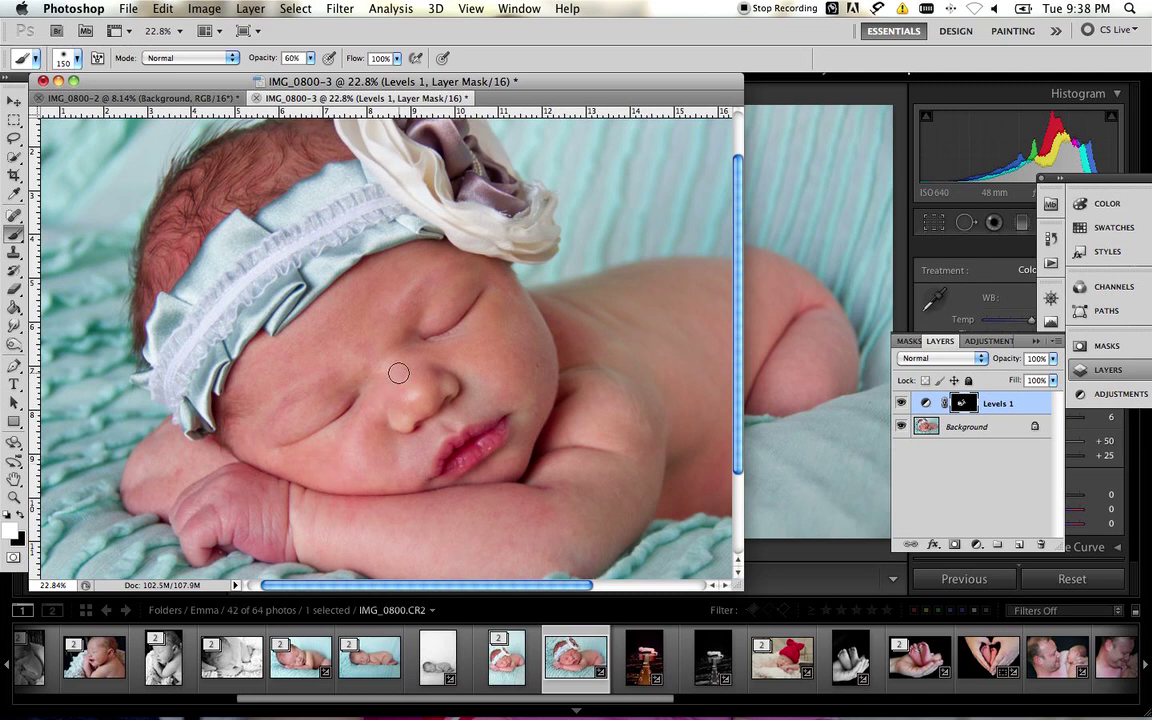
Paint the Levels effect onto the red skin of the arms, and compare the photo with the Levels layer hidden and shown
{"action": "left_click_drag", "start_coordinate": [539, 514], "coordinate": [580, 398]}
{"action": "left_click_drag", "start_coordinate": [188, 470], "coordinate": [144, 487]}
{"action": "left_click", "coordinate": [901, 405]}
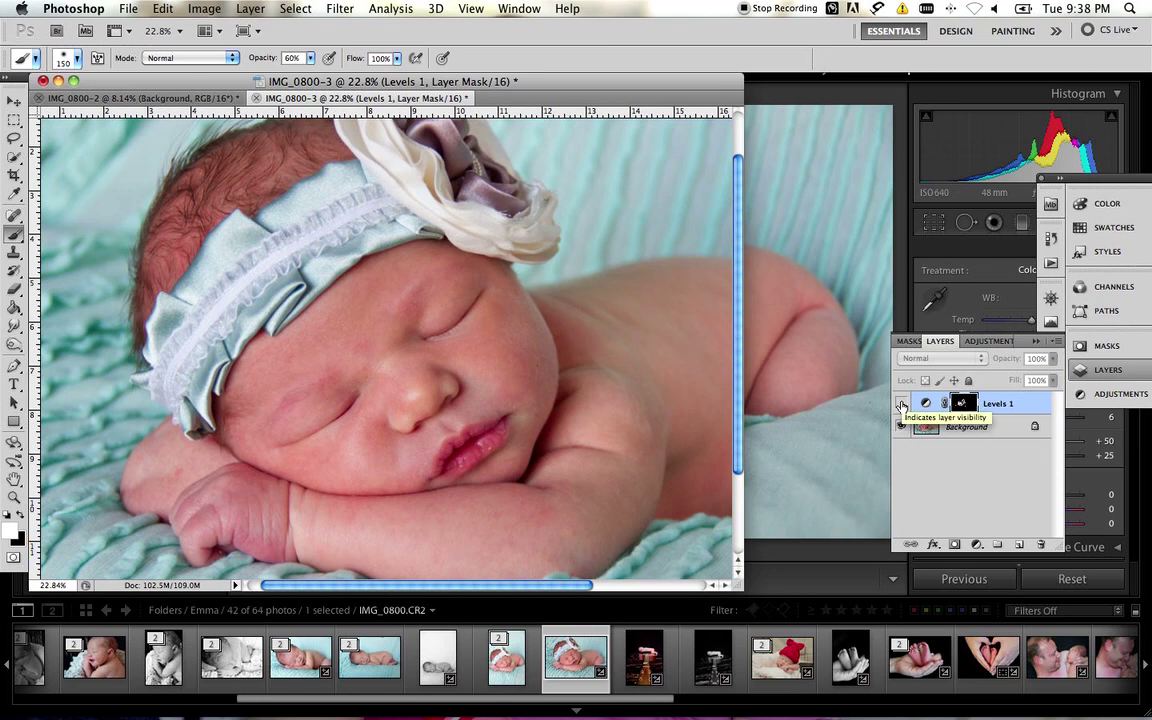
{"action": "left_click", "coordinate": [901, 405]}
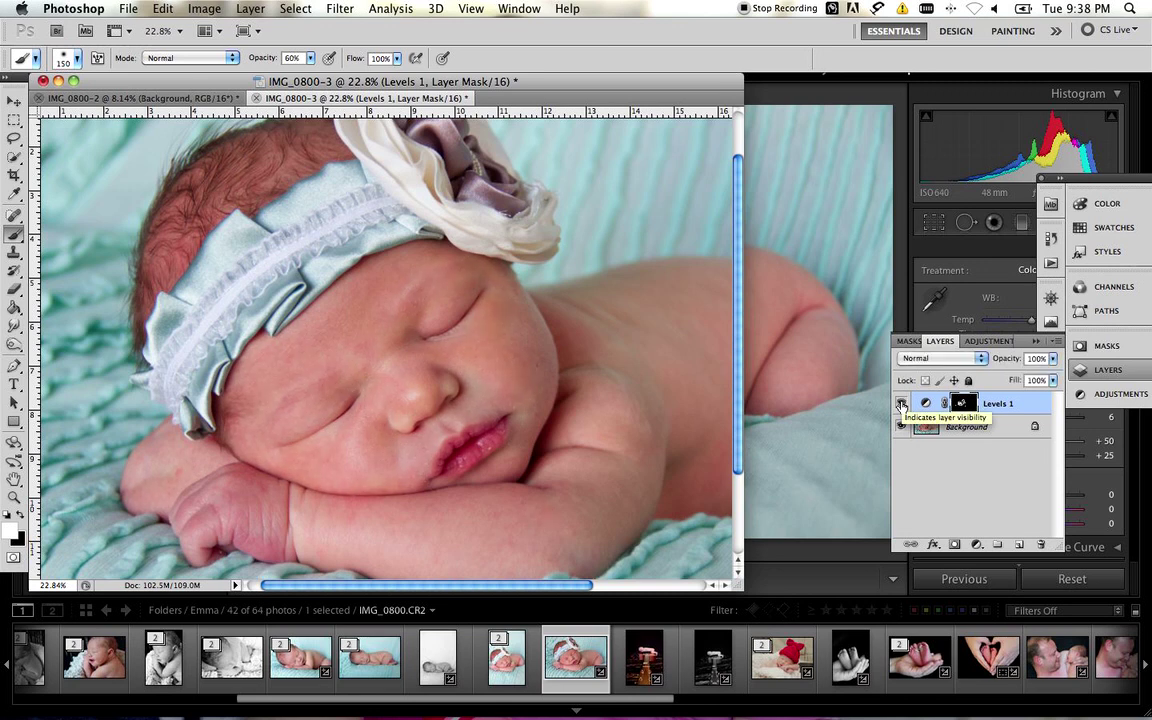
{"action": "left_click", "coordinate": [901, 405]}
{"action": "left_click", "coordinate": [901, 405]}
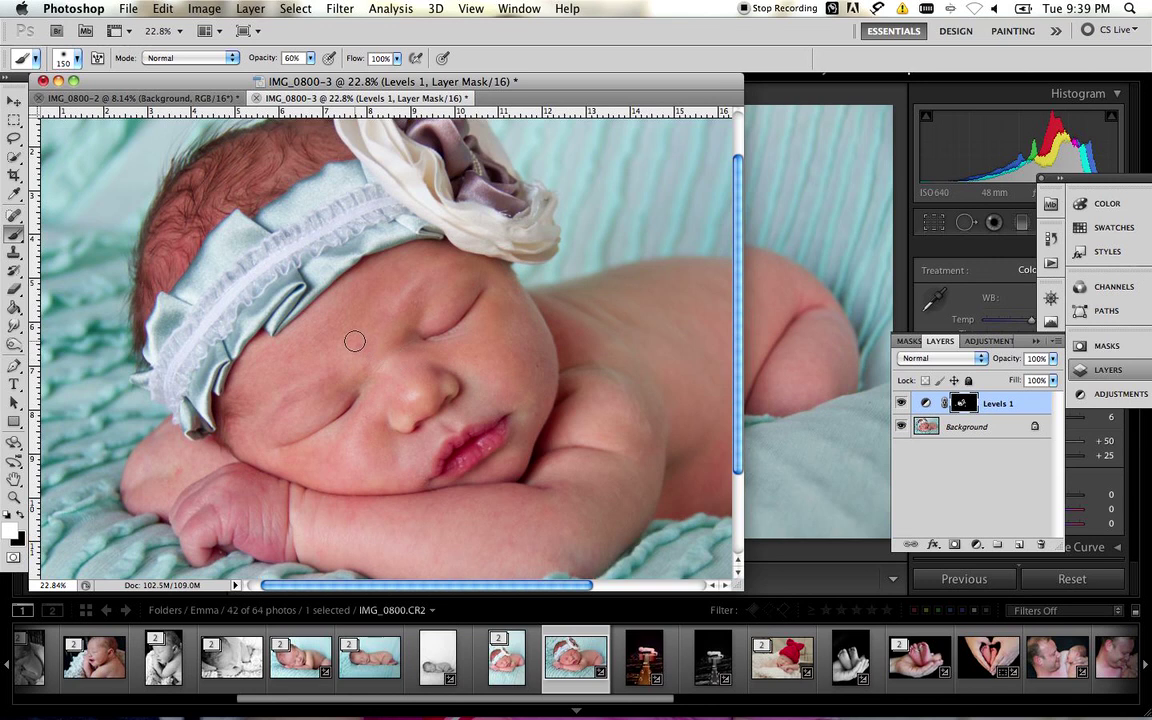
Patch the small marks beside the bridge of the nose and on the arm behind the hand, working on the Background layer
{"action": "mouse_move", "coordinate": [18, 226]}
{"action": "left_mouse_down"}
{"action": "mouse_move", "coordinate": [40, 212]}
{"action": "mouse_move", "coordinate": [60, 228]}
{"action": "left_mouse_up"}
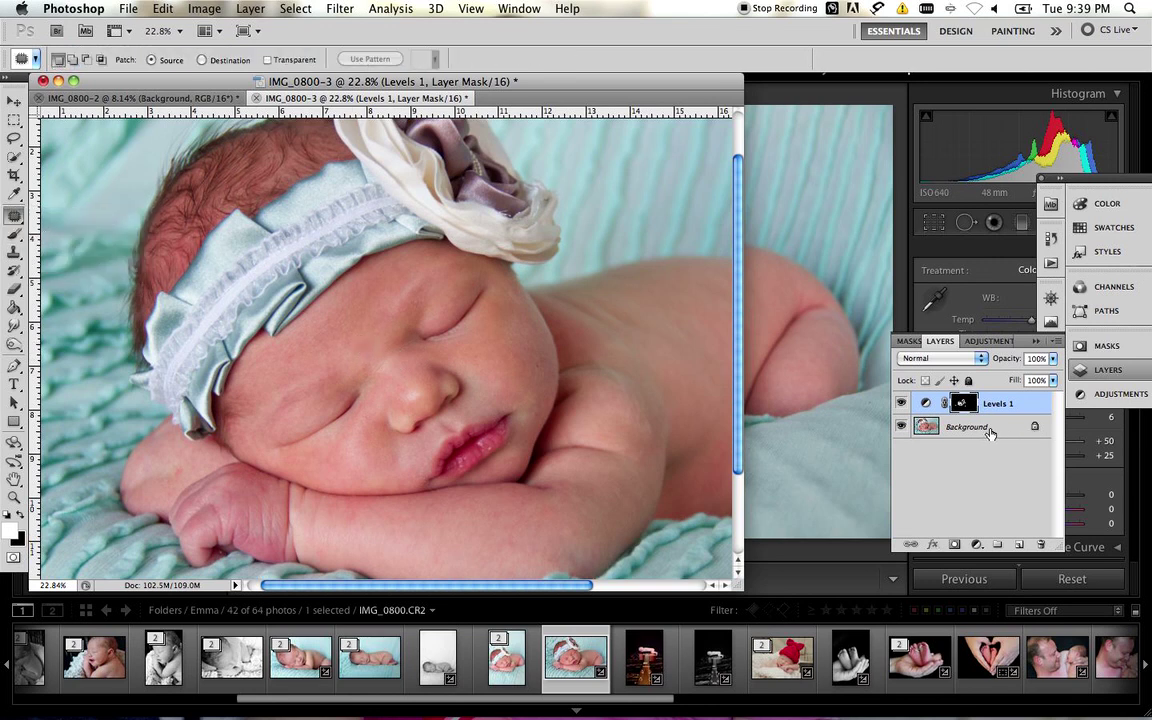
{"action": "left_click", "coordinate": [990, 428]}
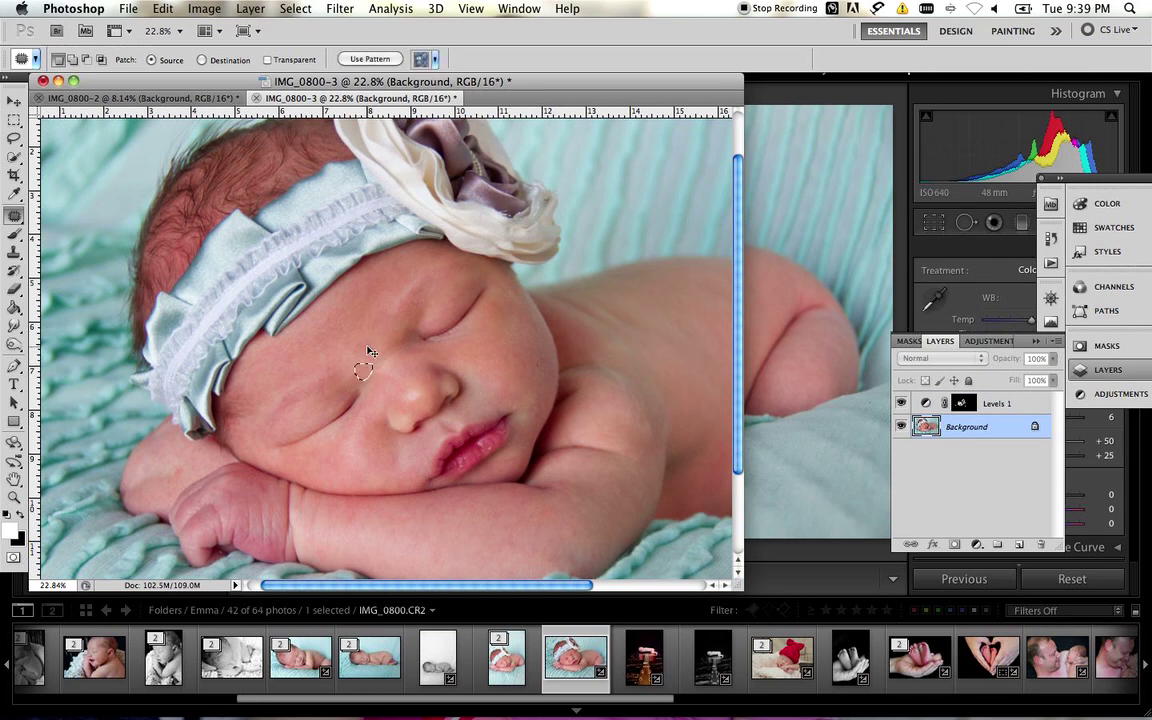
{"action": "left_click_drag", "start_coordinate": [187, 464], "coordinate": [177, 464]}
{"action": "left_click", "coordinate": [208, 468]}
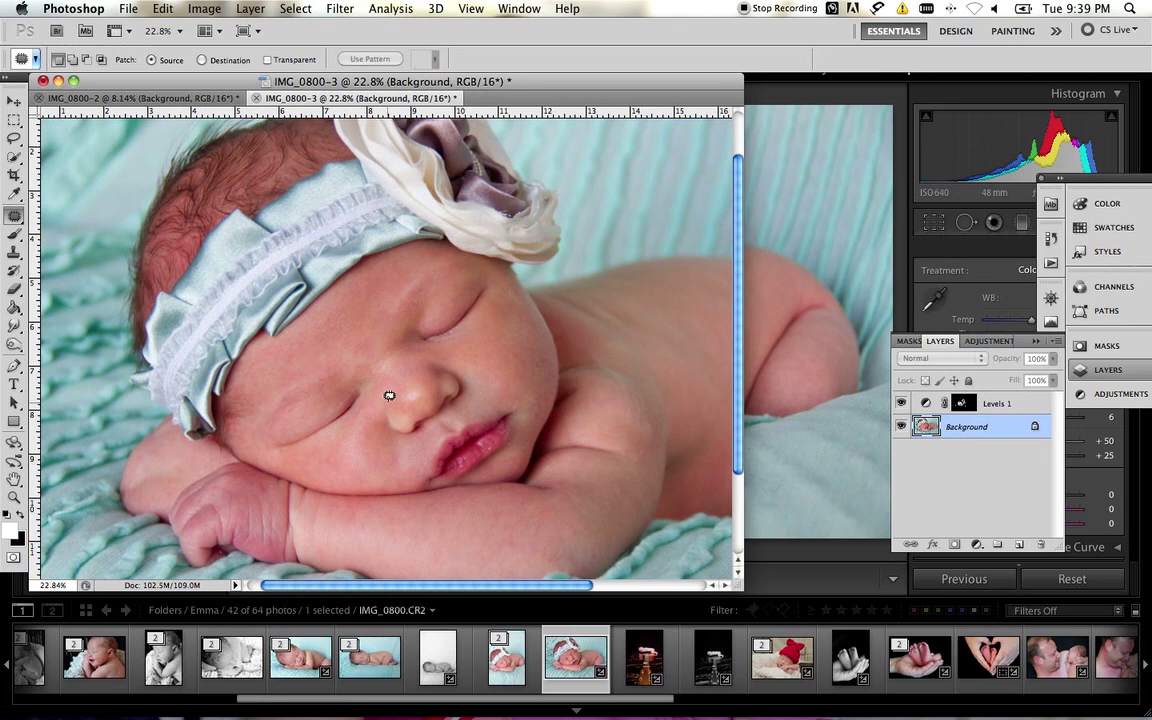
Compare the whole photo with the Levels layer hidden and shown
{"action": "scroll", "coordinate": [389, 395], "scroll_direction": "down", "scroll_amount": 7}
{"action": "scroll", "coordinate": [389, 395], "scroll_direction": "up", "scroll_amount": 4}
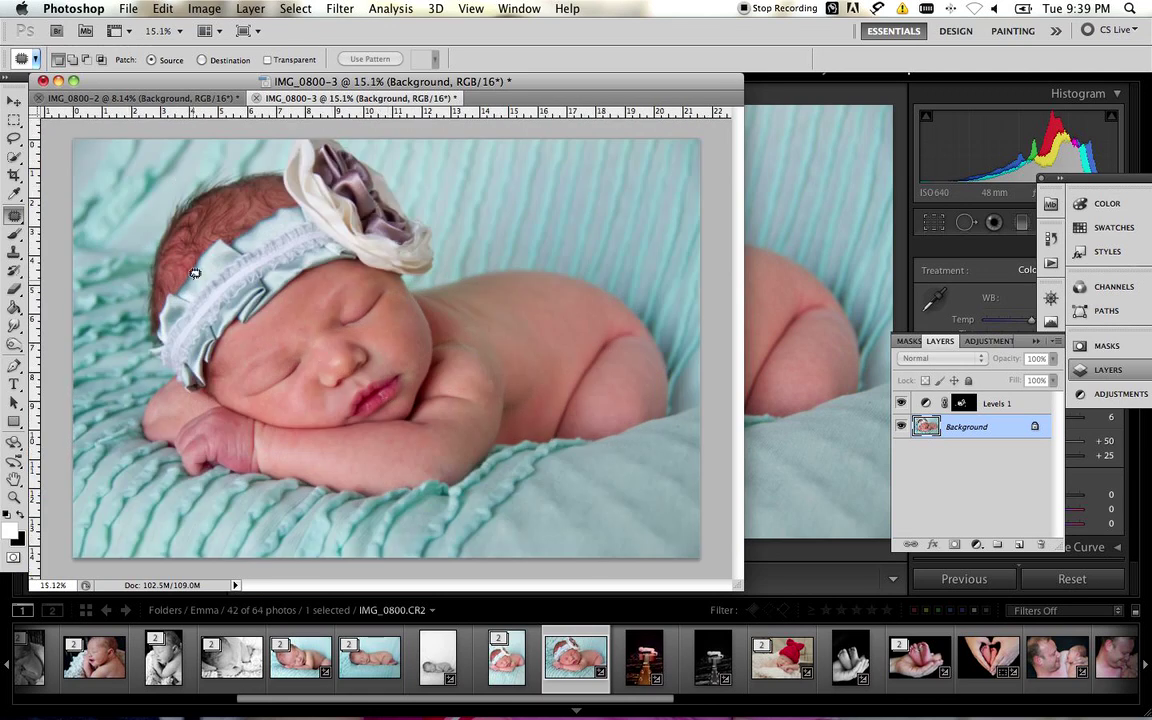
{"action": "left_click", "coordinate": [901, 404]}
{"action": "left_click", "coordinate": [901, 404]}
{"action": "left_click", "coordinate": [901, 404]}
{"action": "left_click", "coordinate": [901, 404]}
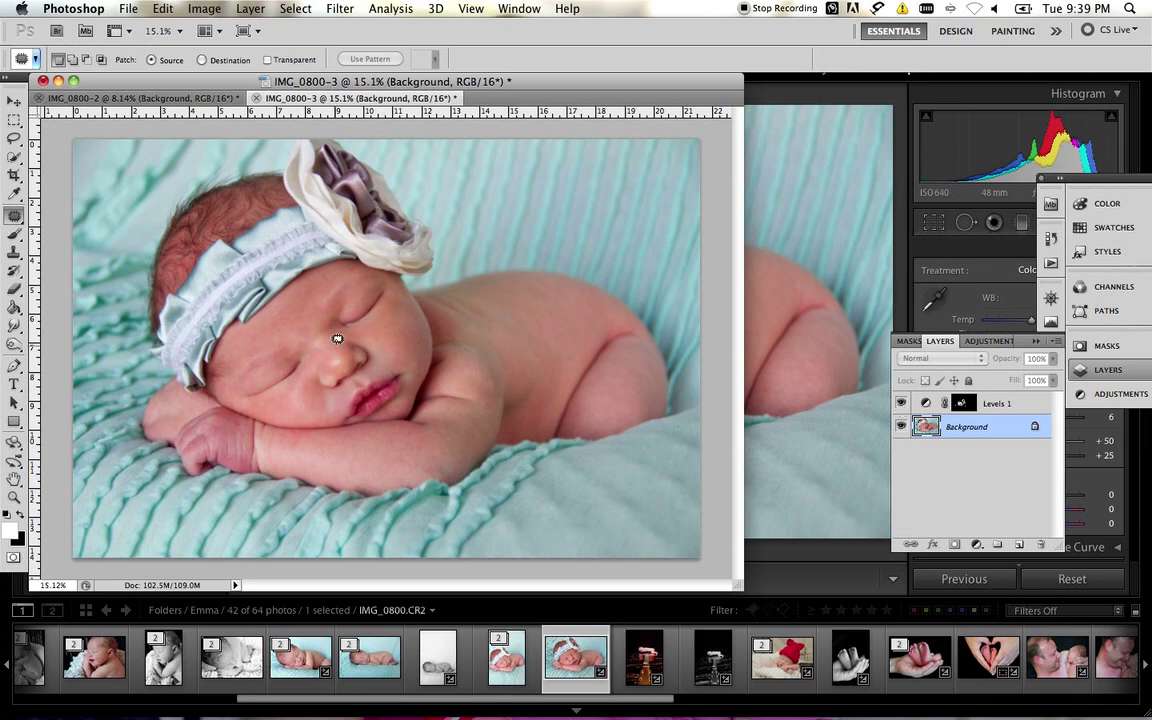